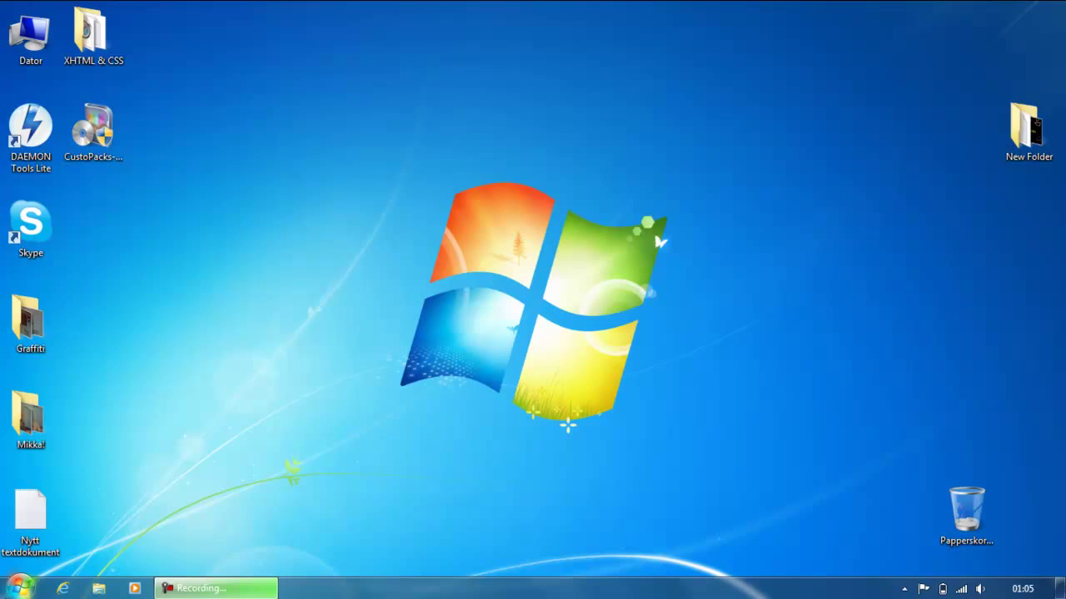
# Step: Launch Safari from the Windows 7 Start menu
pyautogui.click(20, 588)
pyautogui.click(62, 342)
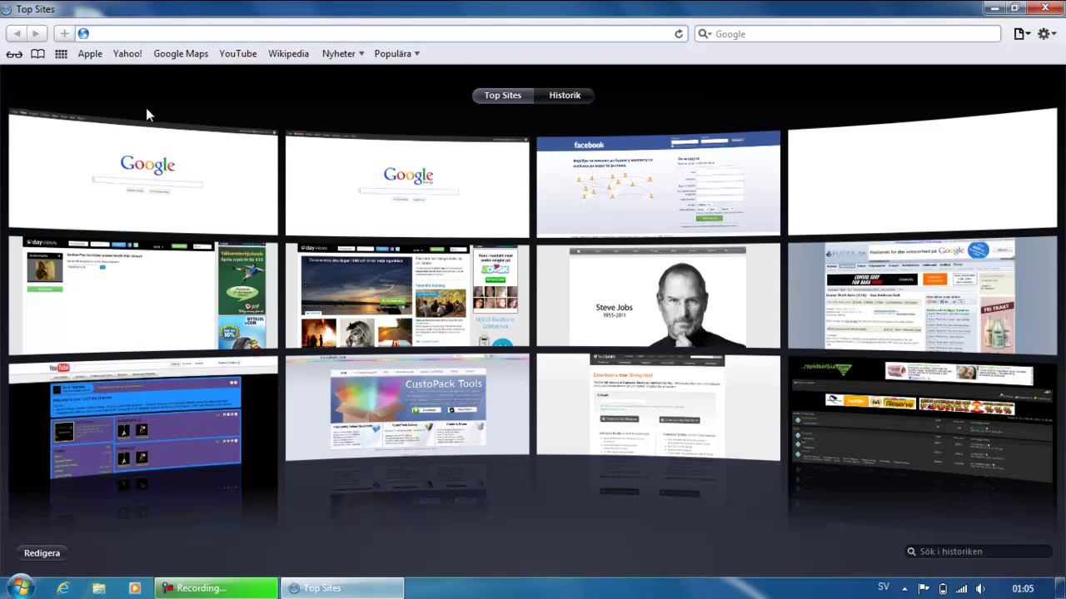
# Step: Google 'custopack', open the CustoPack Tools site, then minimize Safari to the desktop
pyautogui.write('google.com/')
pyautogui.press('Return')
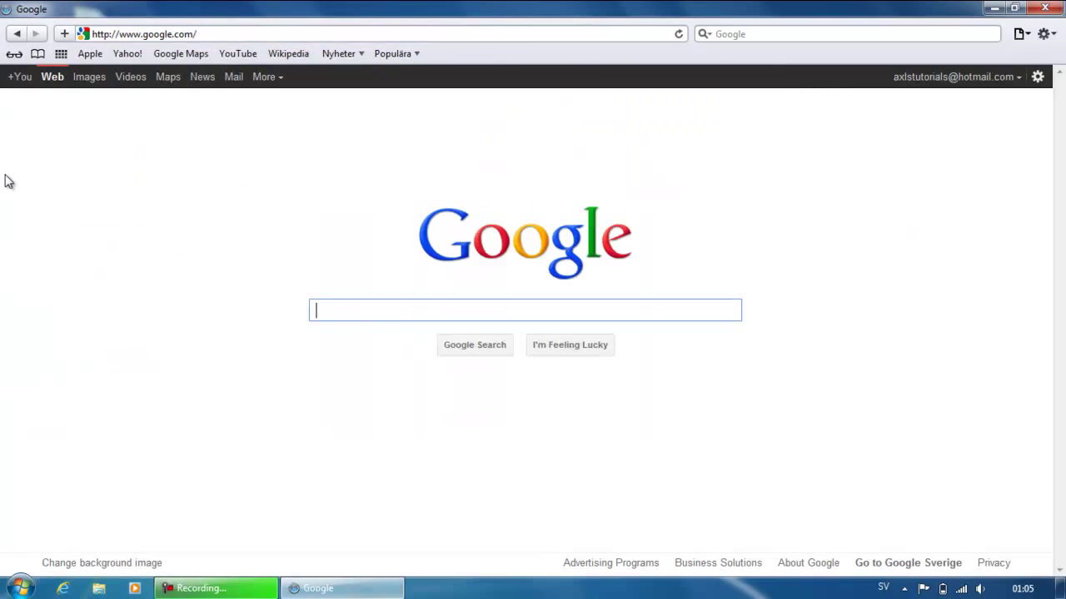
pyautogui.write('custopack')
pyautogui.press('Return')
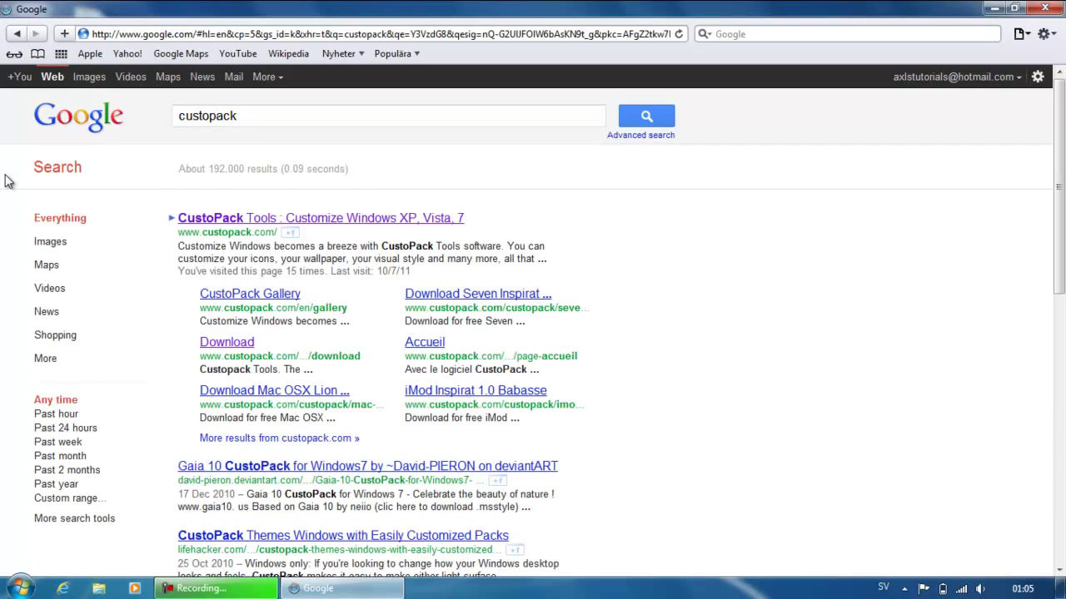
pyautogui.click(348, 220)
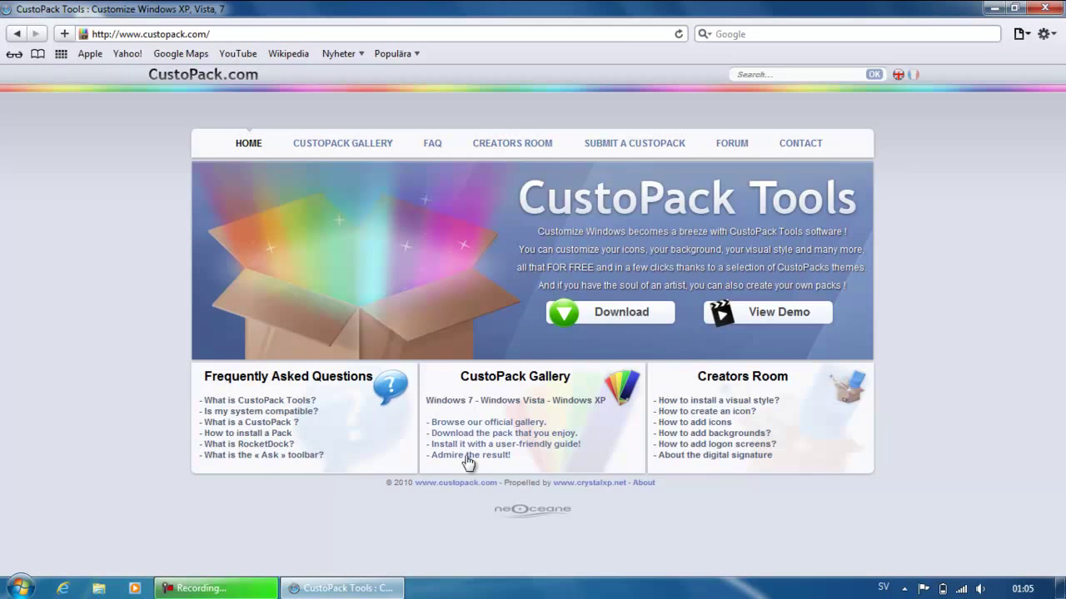
pyautogui.click(341, 588)
# Step: Launch the CustoPacks installer from the desktop and pass the welcome page
pyautogui.click(93, 137)
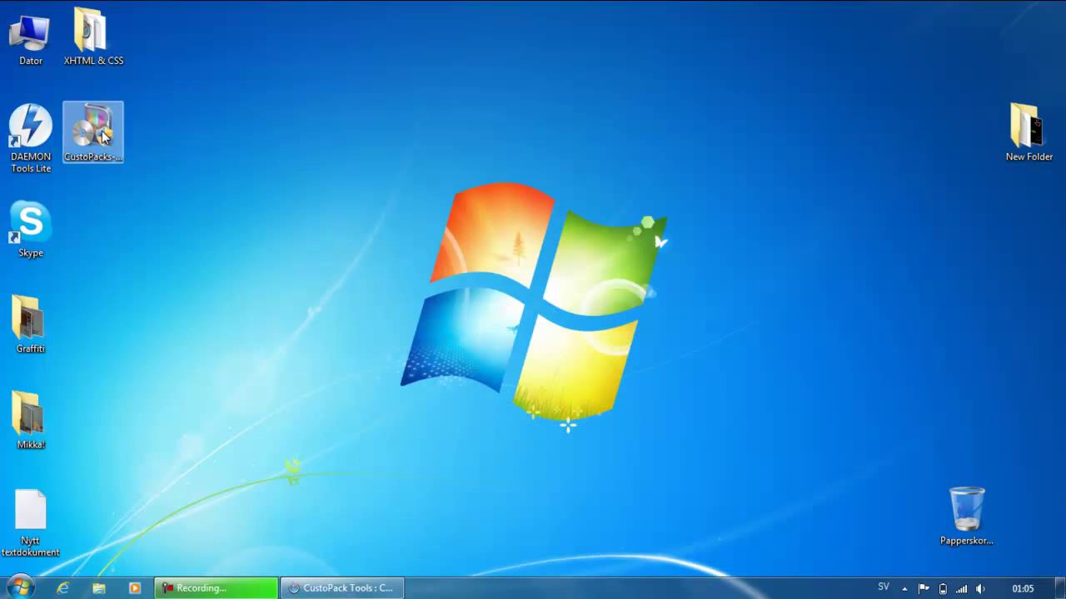
pyautogui.doubleClick(109, 133)
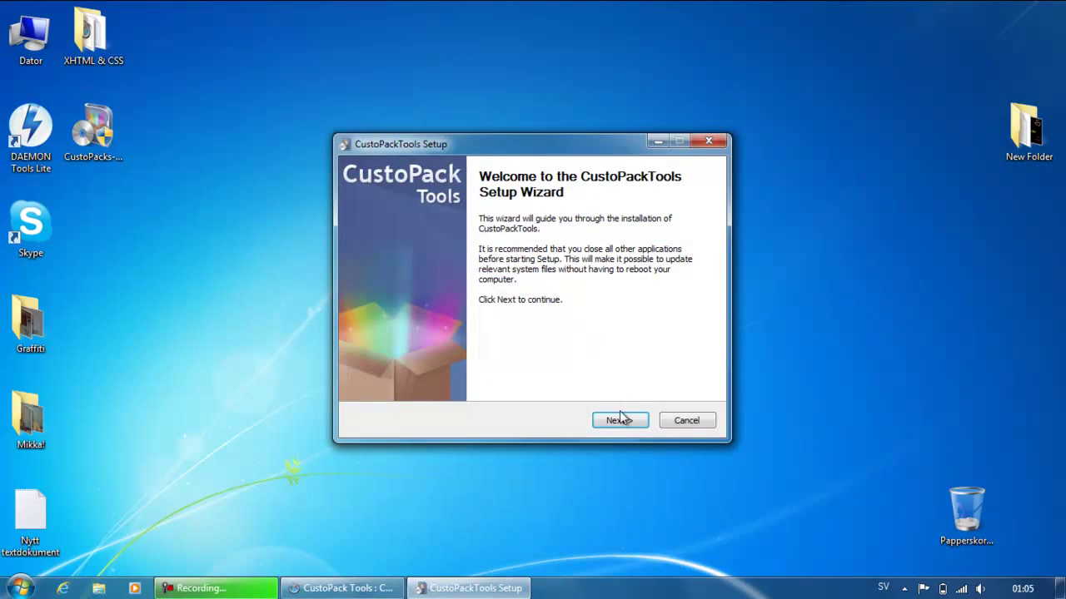
pyautogui.click(620, 422)
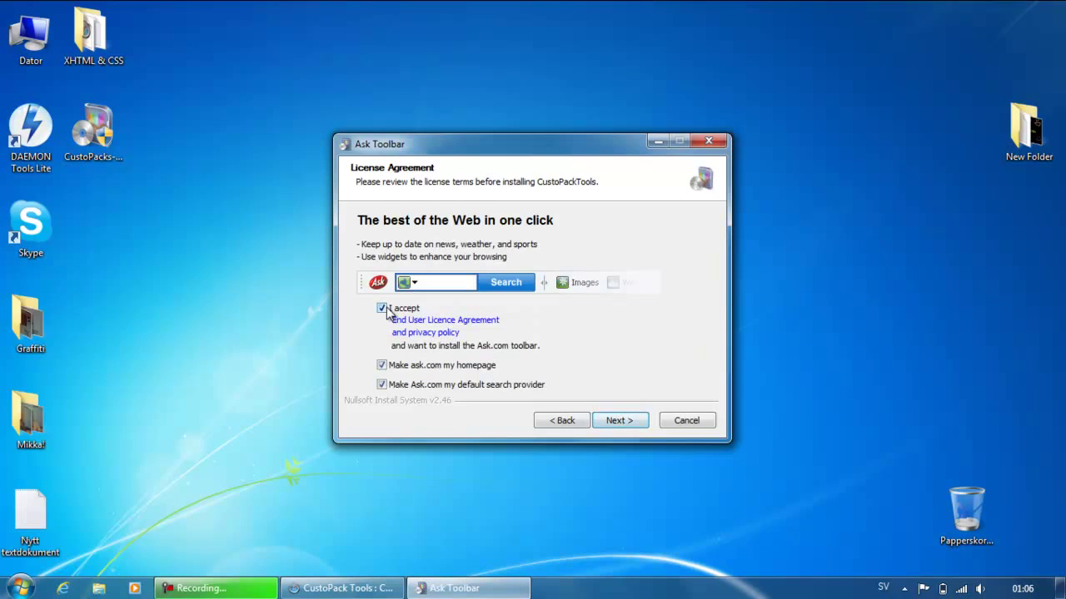
# Step: Decline the Ask toolbar and ask.com homepage, install with default components and folder, and finish
pyautogui.click(381, 308)
pyautogui.click(381, 365)
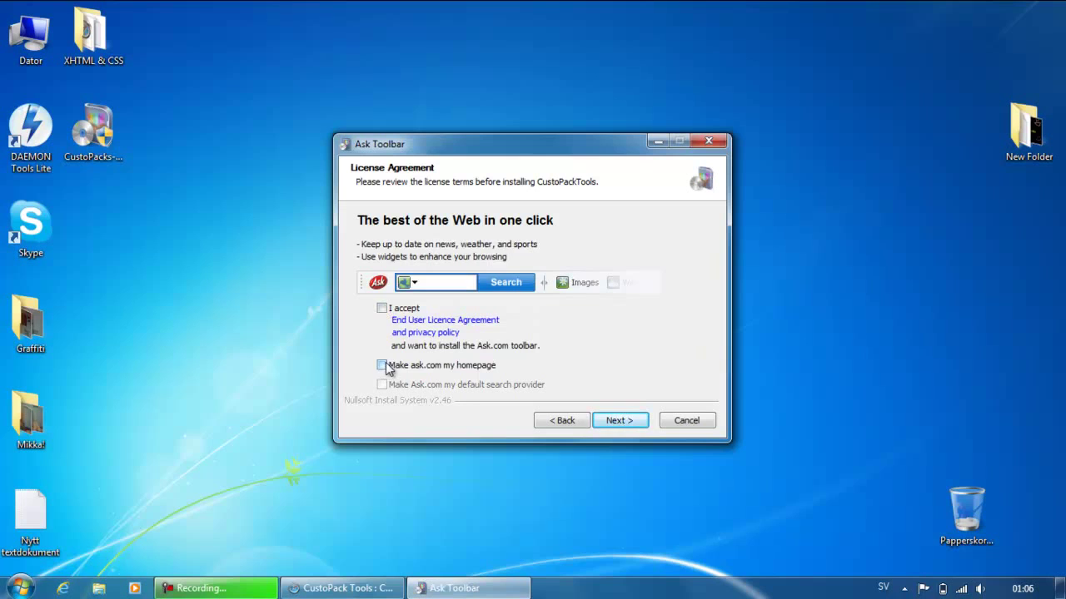
pyautogui.click(619, 420)
pyautogui.click(621, 420)
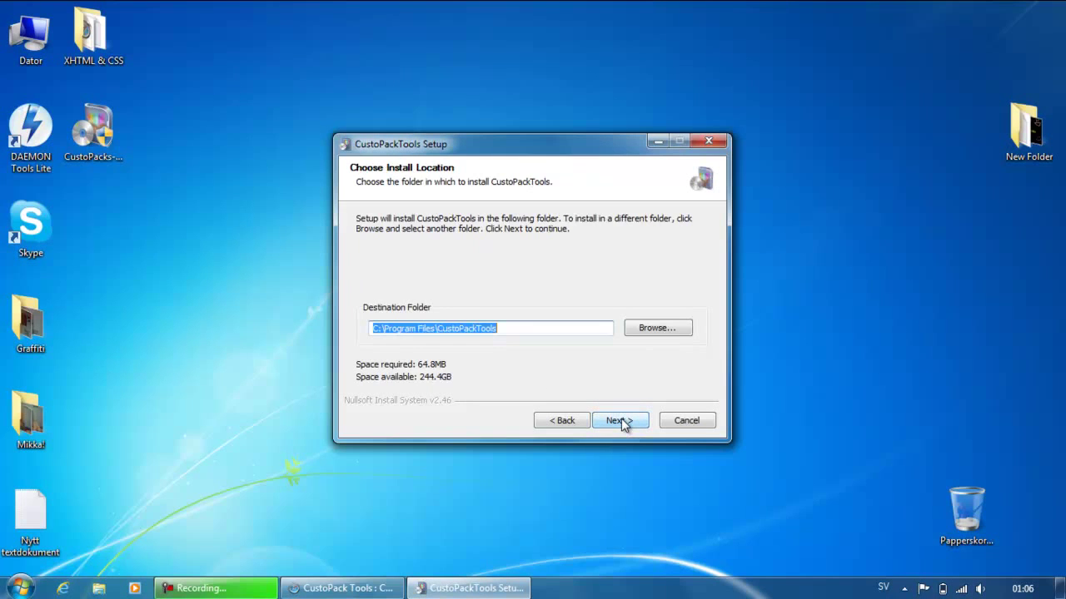
pyautogui.click(621, 420)
pyautogui.click(621, 420)
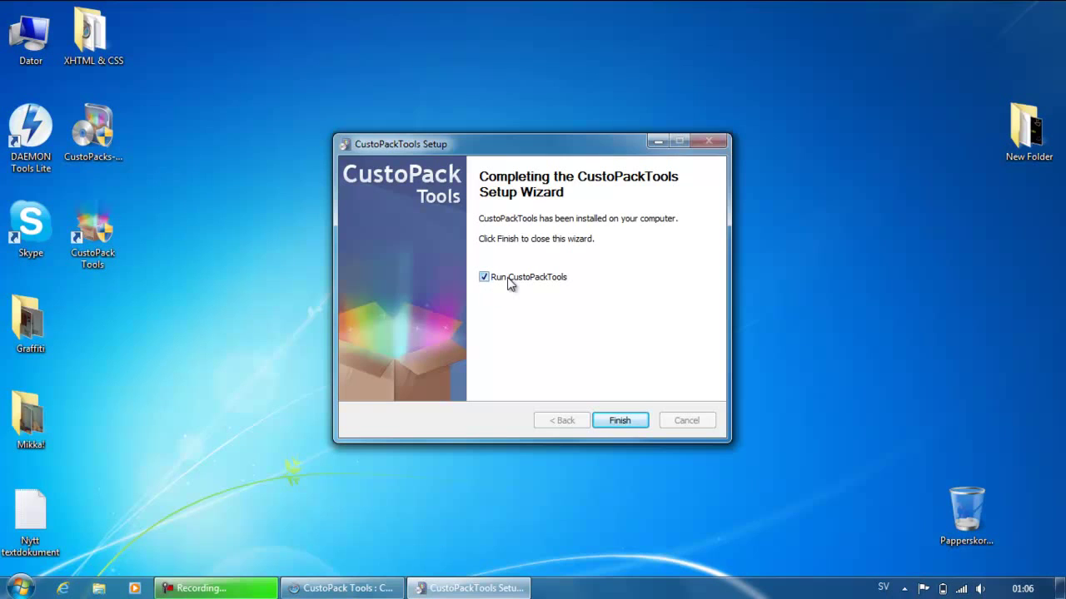
pyautogui.click(638, 420)
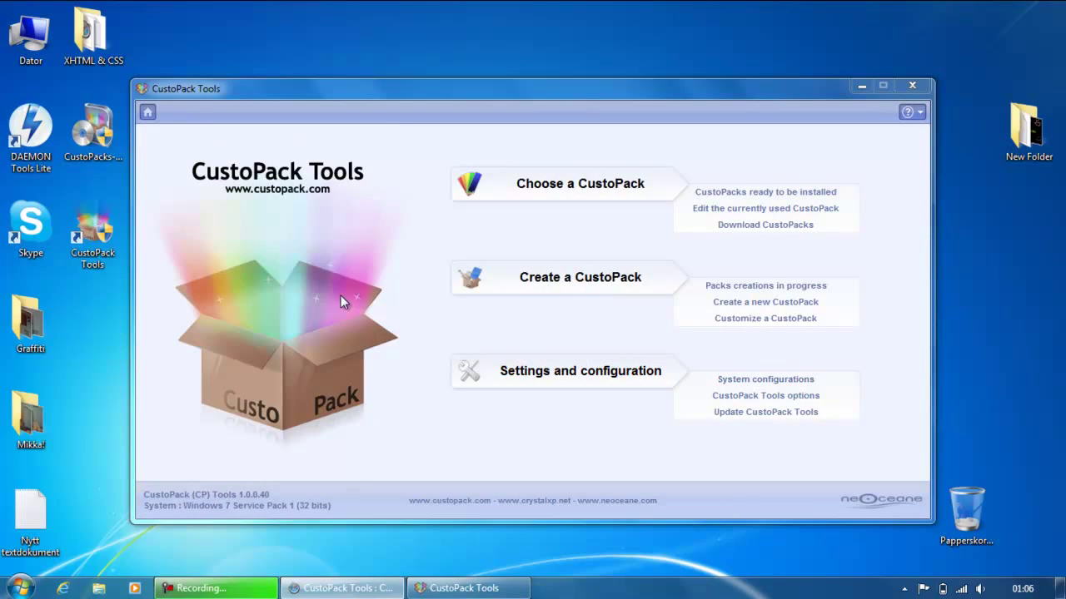
# Step: View the CustoPacks ready to install, return home, and open the Download CustoPacks gallery
pyautogui.click(564, 192)
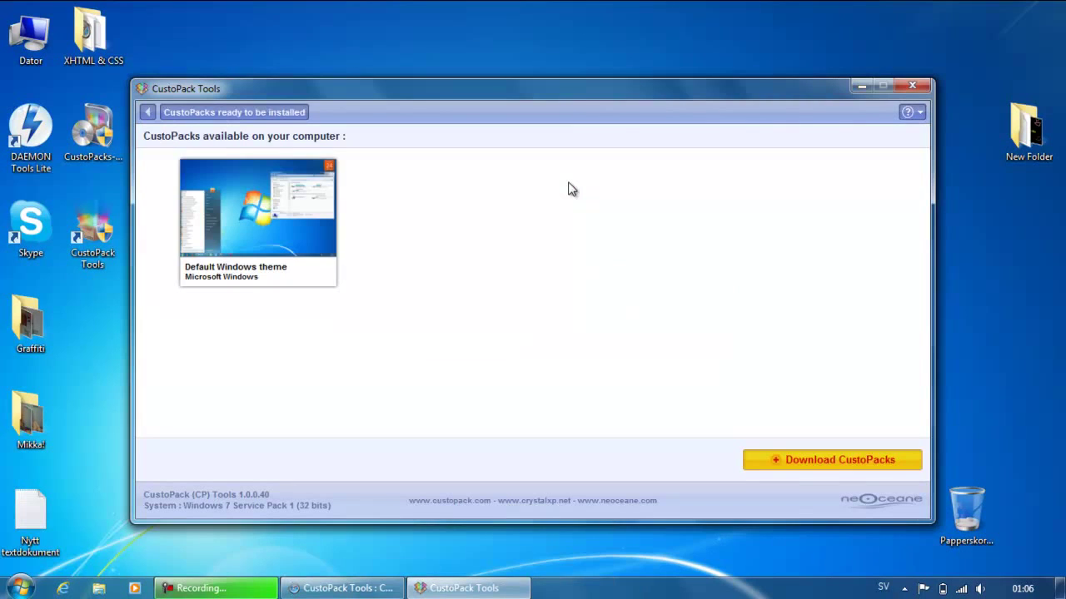
pyautogui.moveTo(224, 272)
pyautogui.click(149, 111)
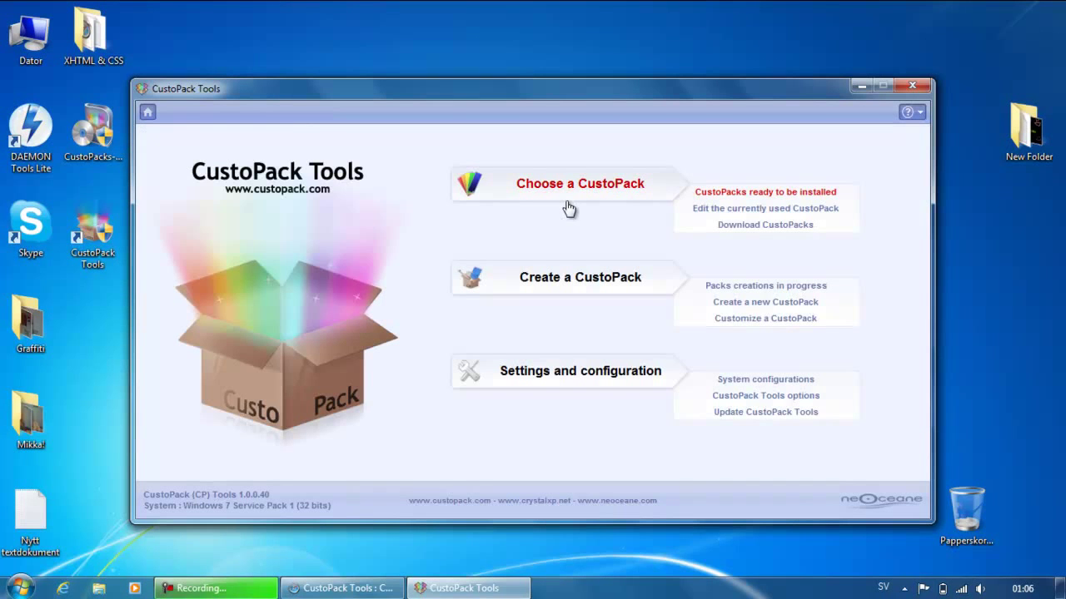
pyautogui.click(748, 227)
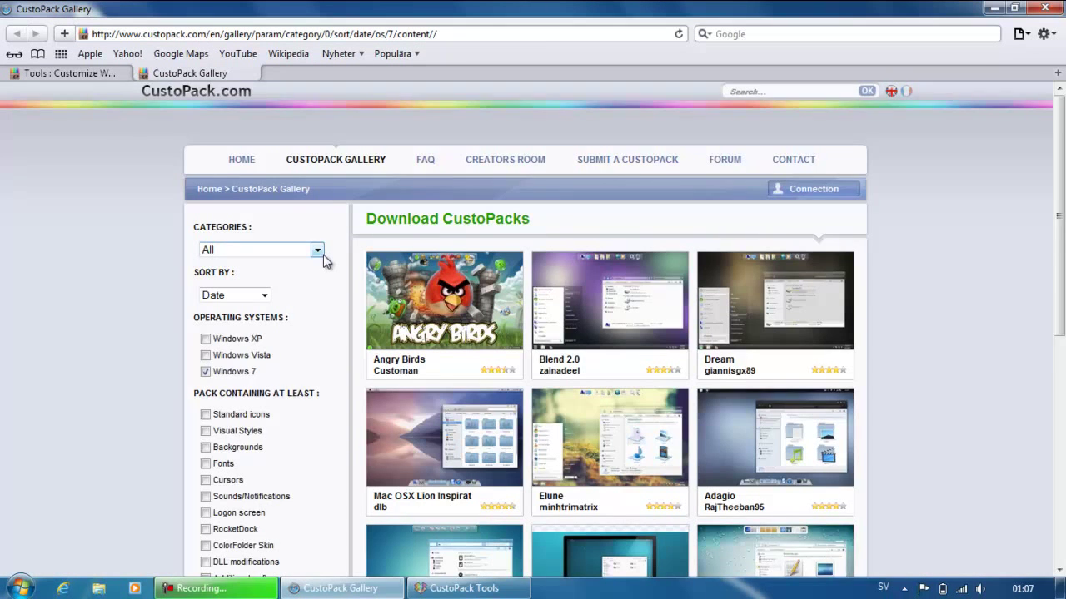
# Step: Download Mac OSX Lion Inspirat from a Custopack.com HTTP server, saving mac-osx-lion-inspirat-dlb-1.exe
pyautogui.scroll(-3, 327, 262)
pyautogui.scroll(-1, 324, 262)
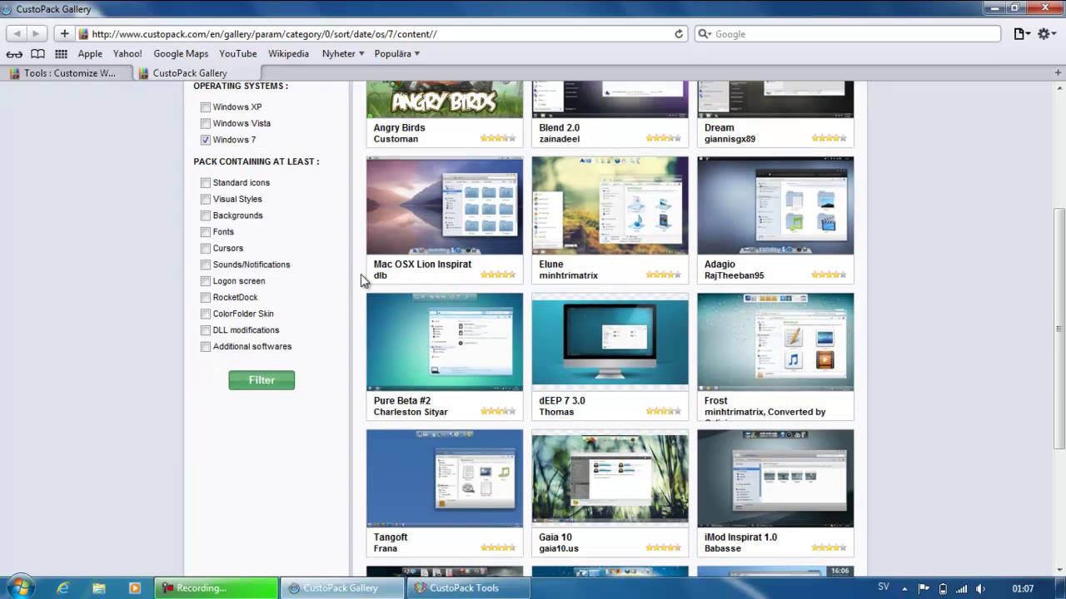
pyautogui.moveTo(377, 269)
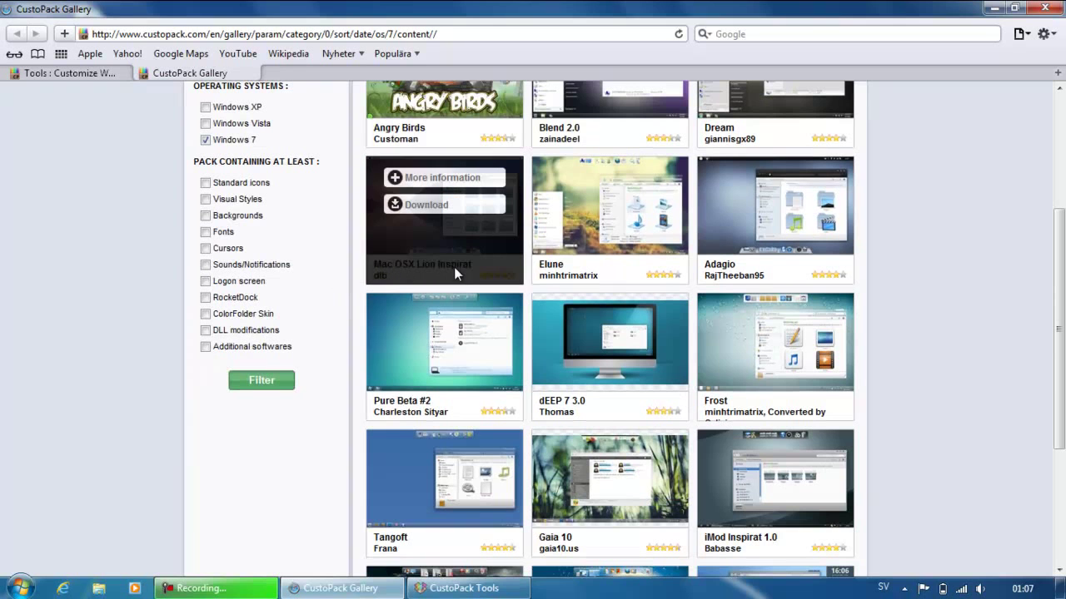
pyautogui.click(432, 206)
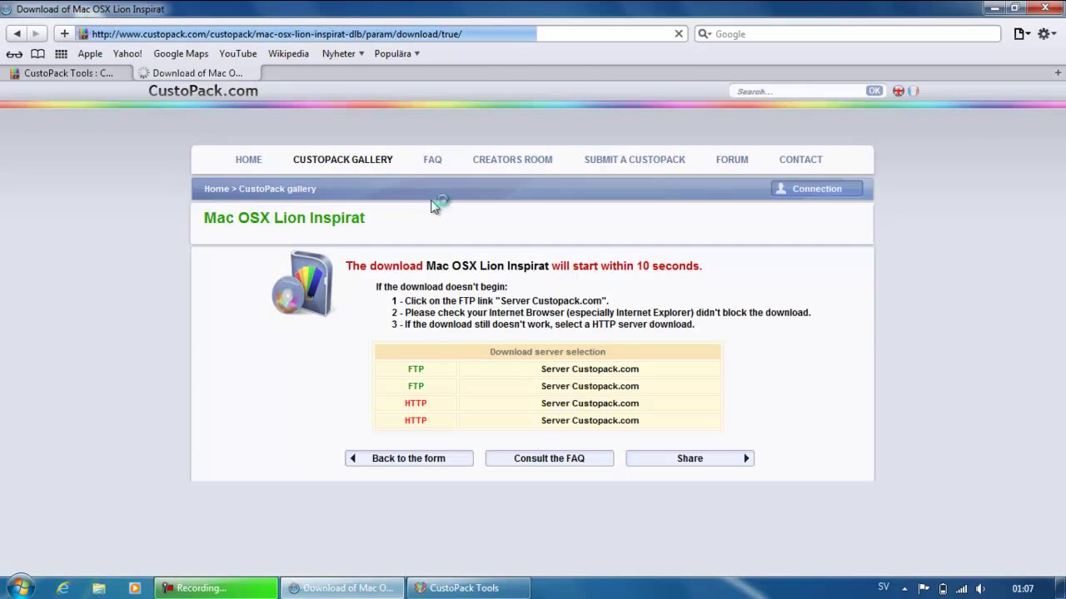
pyautogui.click(562, 404)
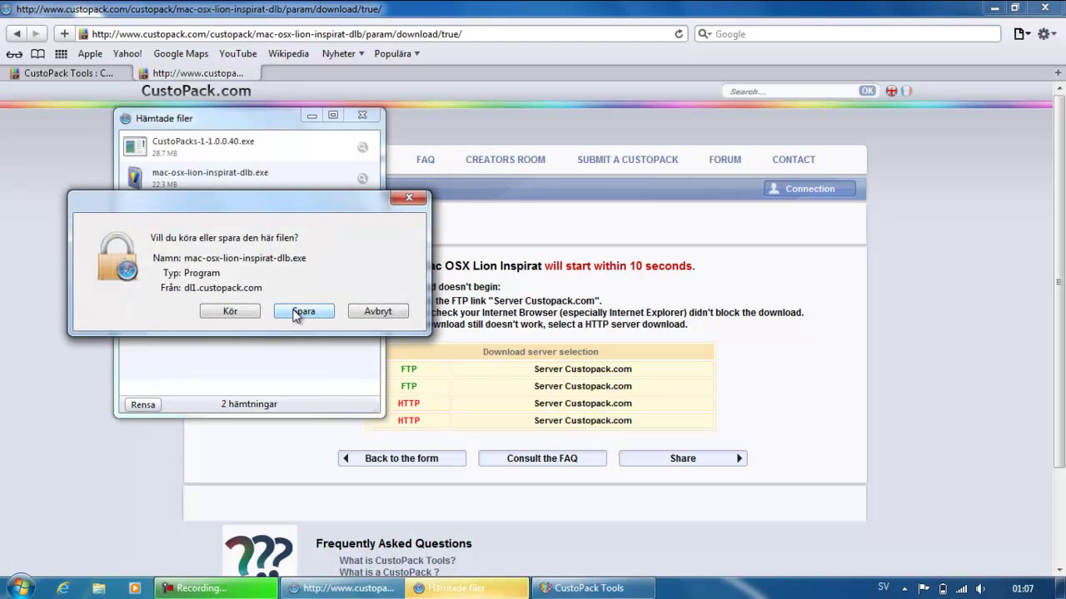
pyautogui.click(301, 311)
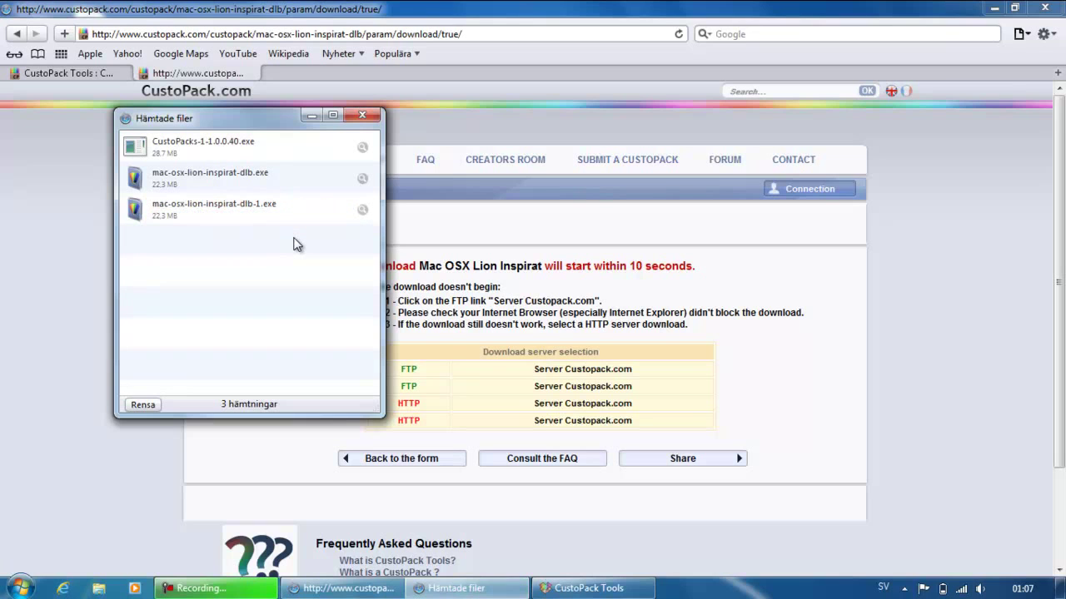
# Step: Run mac-osx-lion-inspirat-dlb-1.exe, confirm with Ja, then close Downloads, the tab and Safari
pyautogui.doubleClick(264, 207)
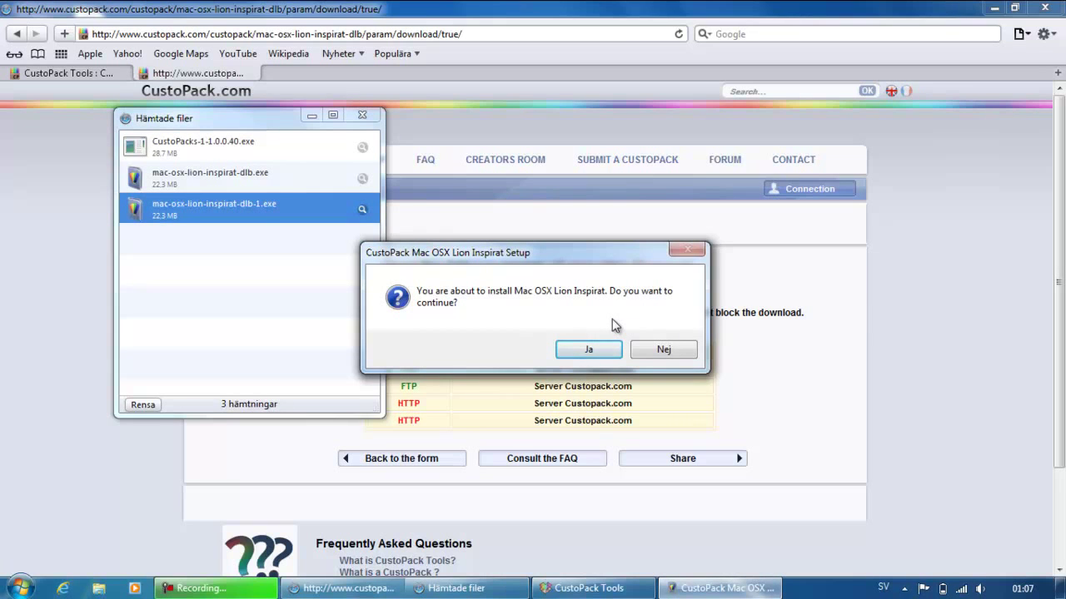
pyautogui.click(588, 348)
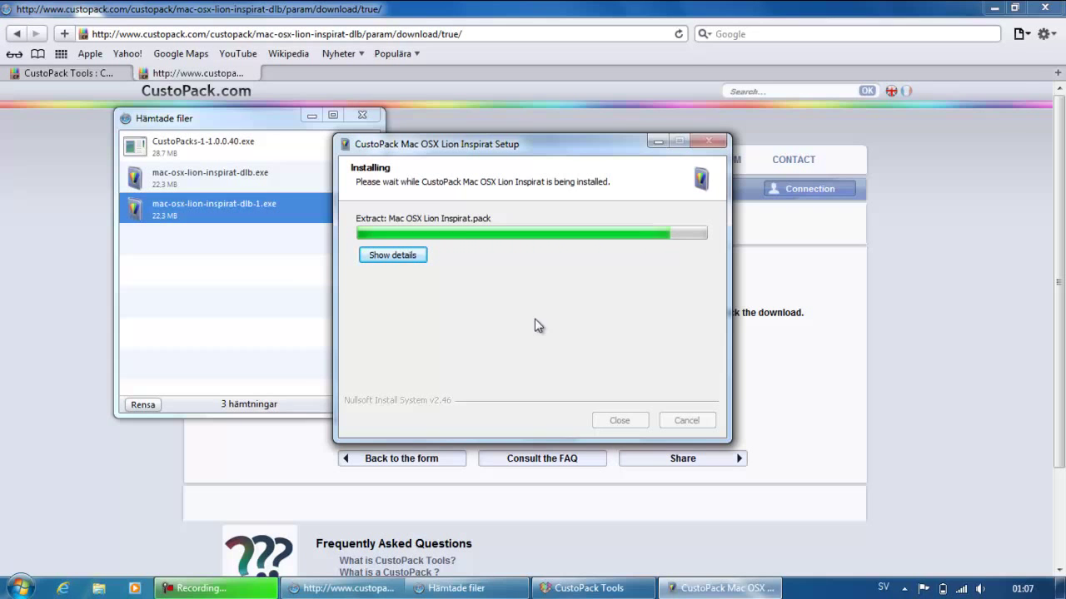
pyautogui.click(366, 115)
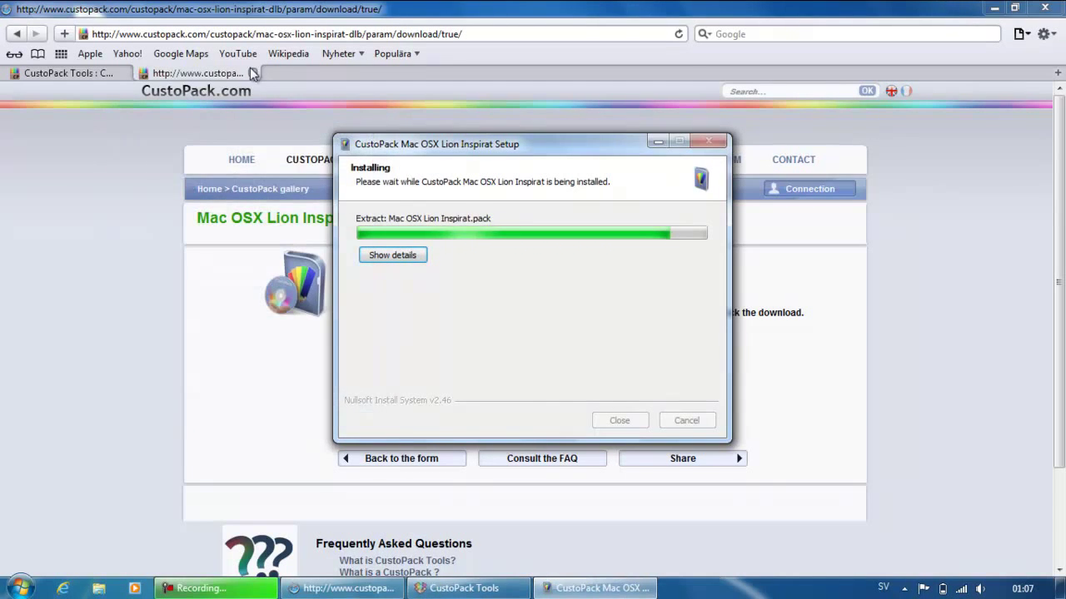
pyautogui.click(257, 73)
pyautogui.click(258, 73)
pyautogui.click(1044, 7)
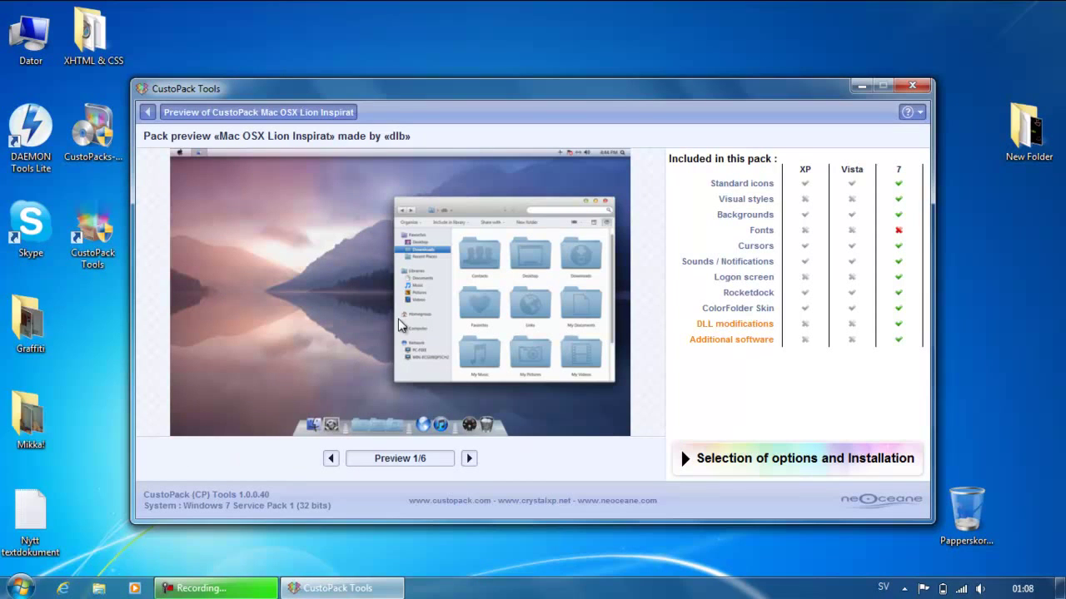
# Step: Page through the Mac OSX Lion Inspirat previews to 6/6 and open its installation options
pyautogui.click(471, 458)
pyautogui.click(472, 458)
pyautogui.click(472, 459)
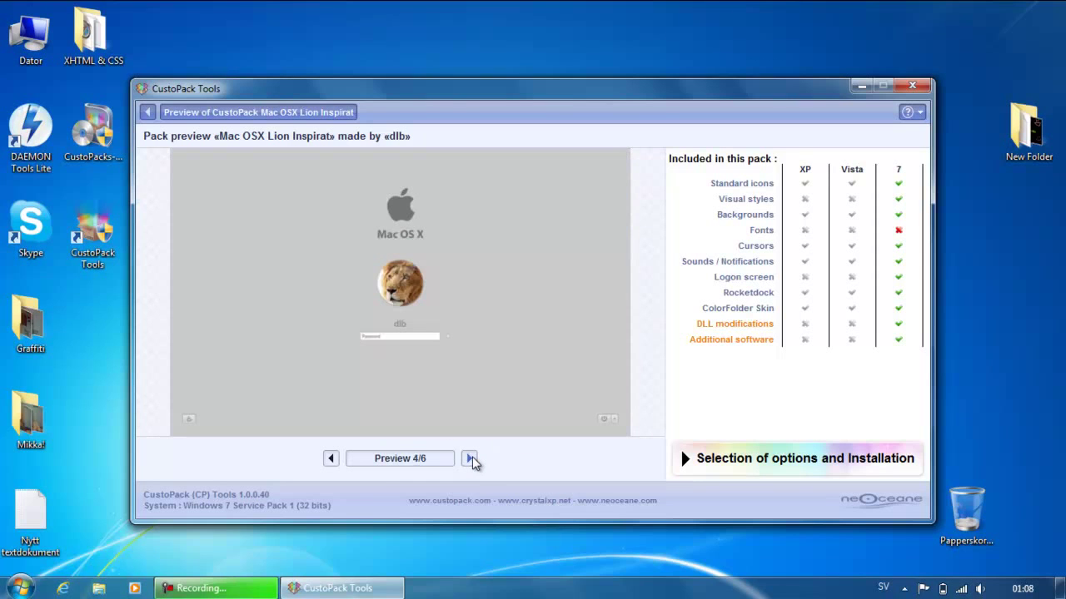
pyautogui.click(472, 459)
pyautogui.click(472, 458)
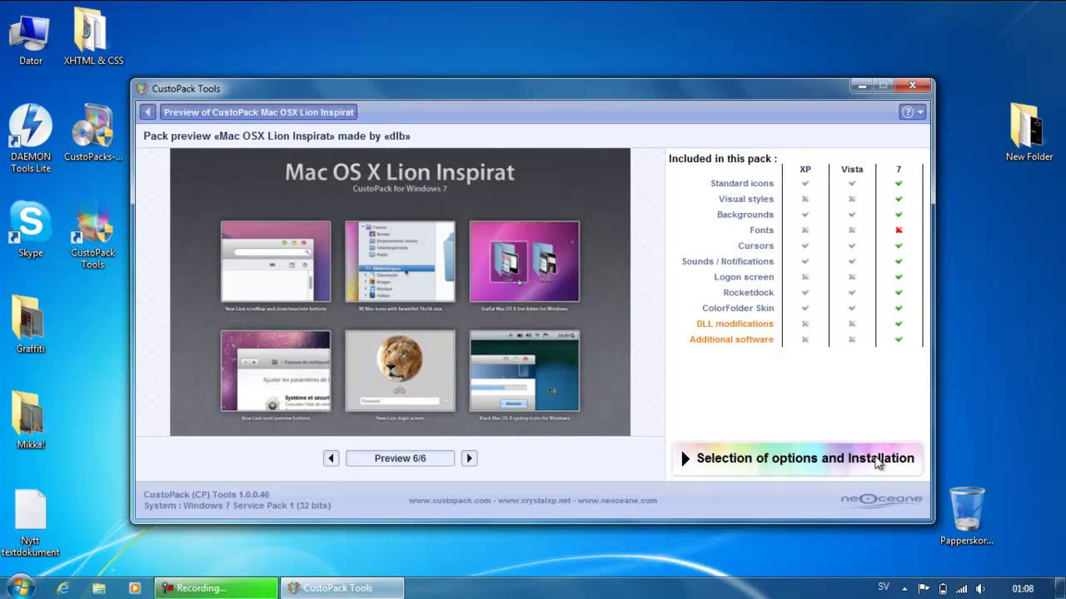
pyautogui.click(832, 463)
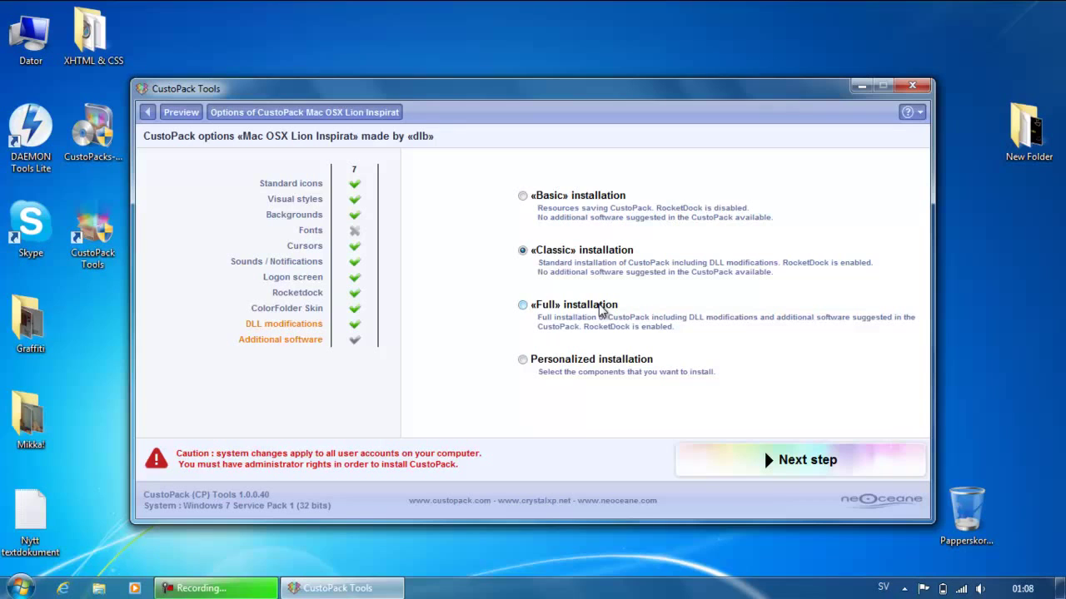
# Step: Select the Full installation, continue past the licence, and install the Mac OSX Lion Inspirat pack
pyautogui.click(523, 305)
pyautogui.click(807, 465)
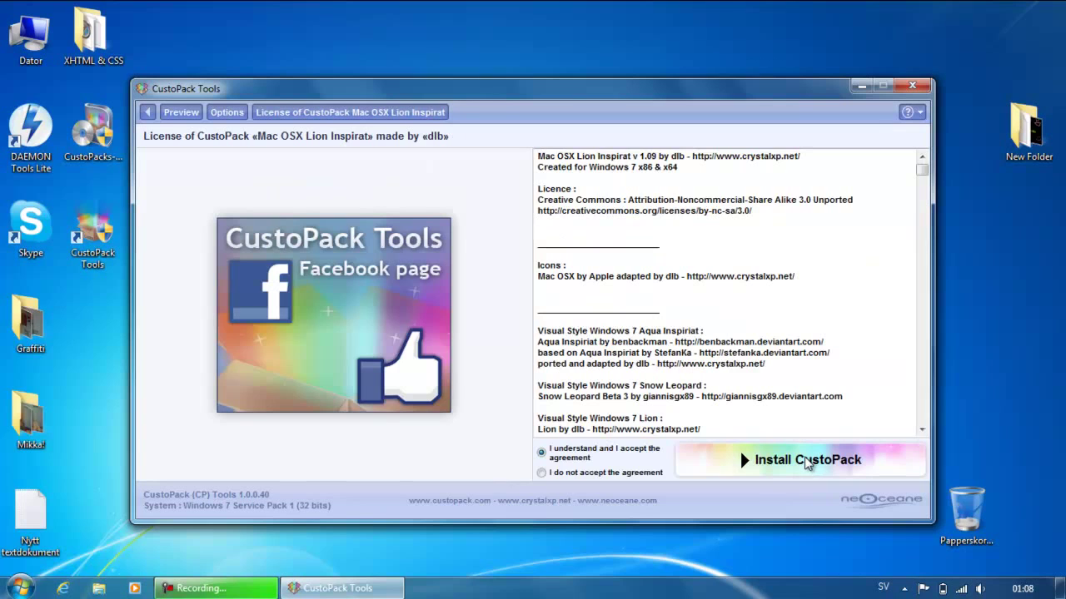
pyautogui.click(805, 460)
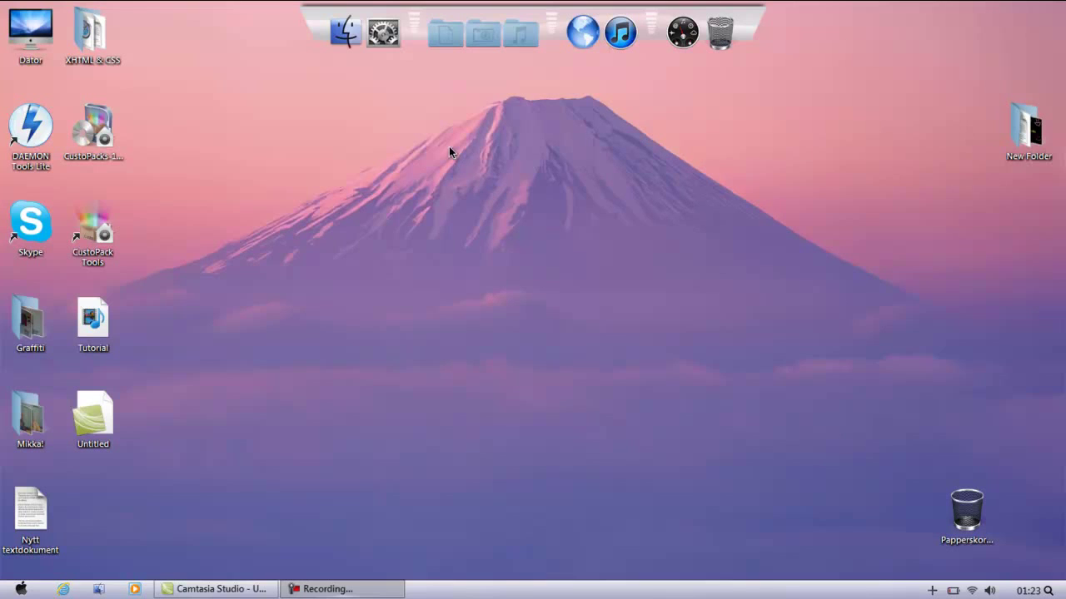
# Step: After the pack finishes installing and restarts, open the taskbar's context menu
pyautogui.rightClick(470, 596)
# Step: Set the taskbar position to Överkant (top edge) in Taskbar Properties and confirm
pyautogui.click(487, 578)
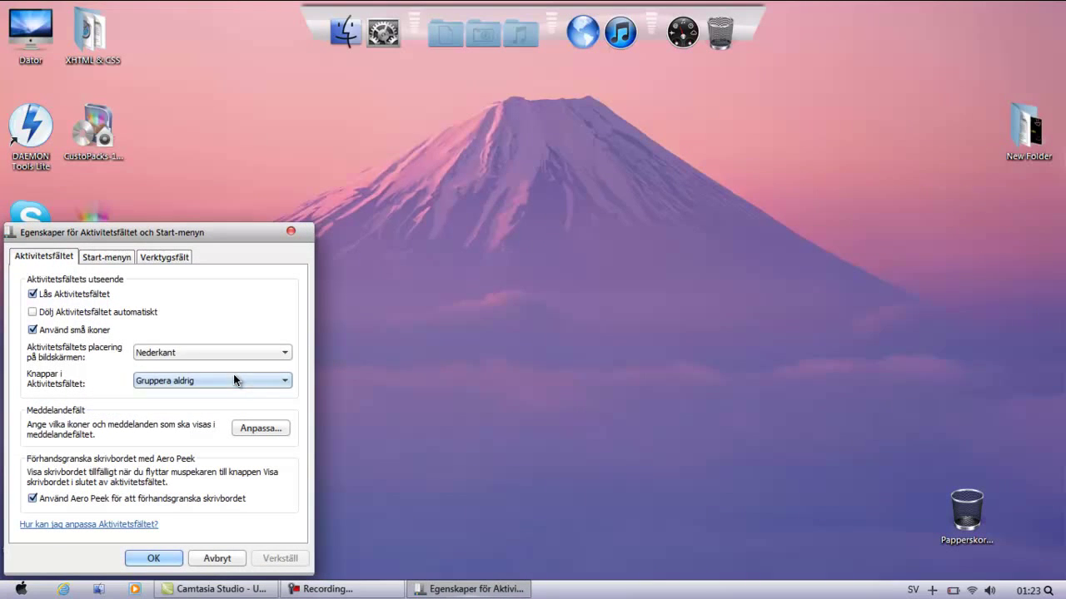
pyautogui.click(207, 353)
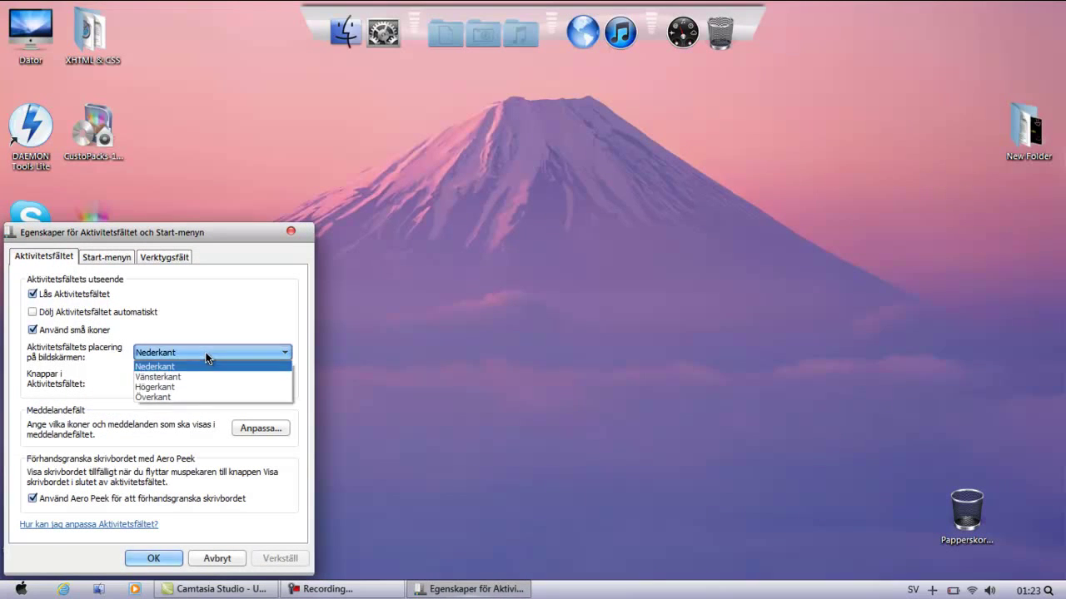
pyautogui.click(191, 397)
pyautogui.click(154, 558)
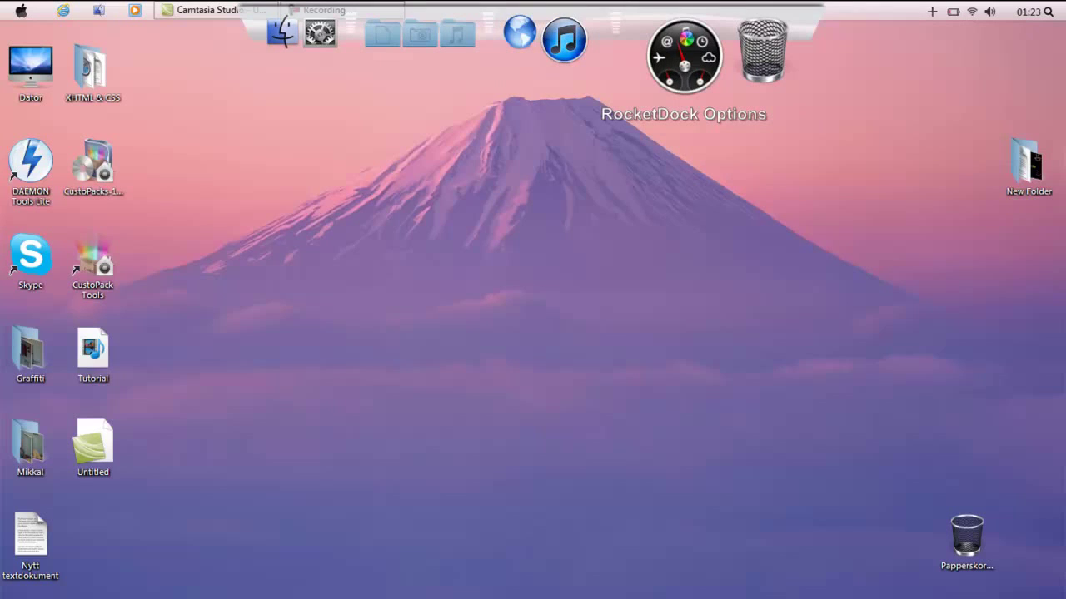
# Step: Place RocketDock at the screen bottom (Ner) with an 18px vertical offset, dismissing the error
pyautogui.click(684, 56)
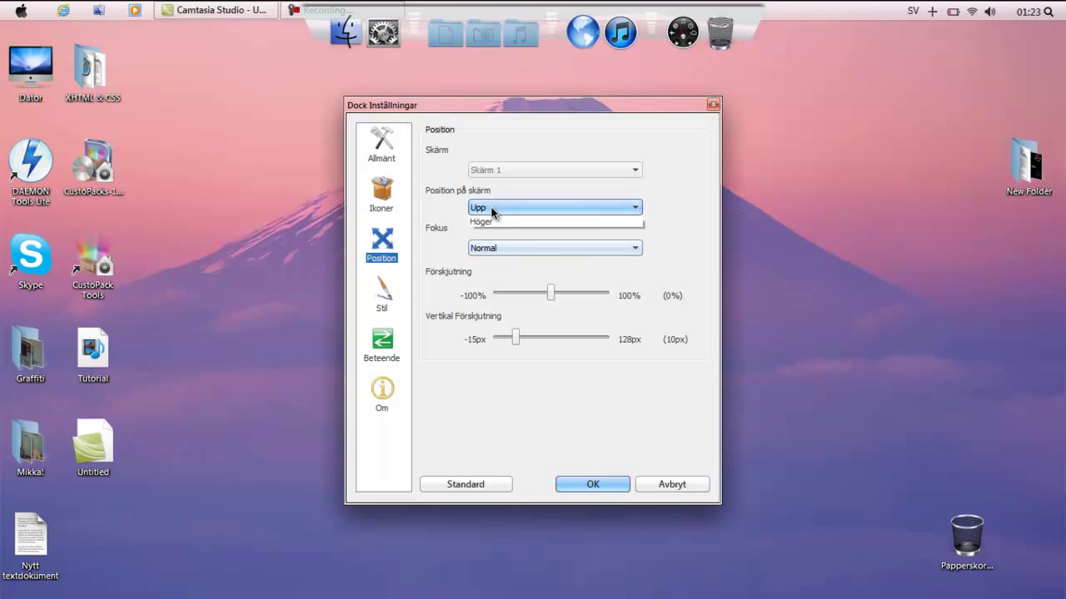
pyautogui.click(491, 207)
pyautogui.click(489, 232)
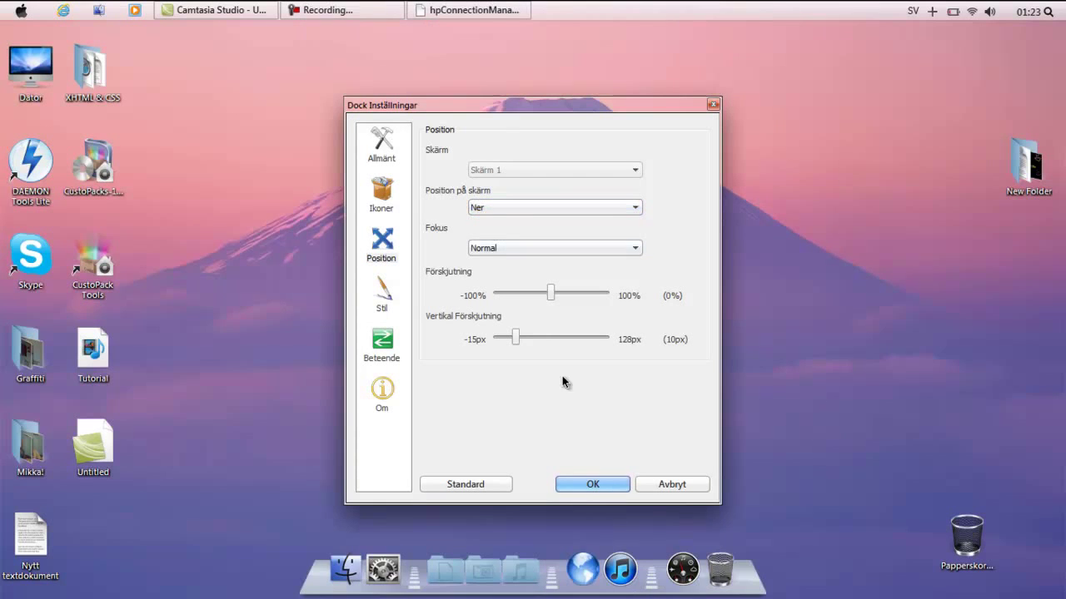
pyautogui.moveTo(523, 343)
pyautogui.mouseDown()
pyautogui.moveTo(535, 345)
pyautogui.moveTo(522, 344)
pyautogui.mouseUp()
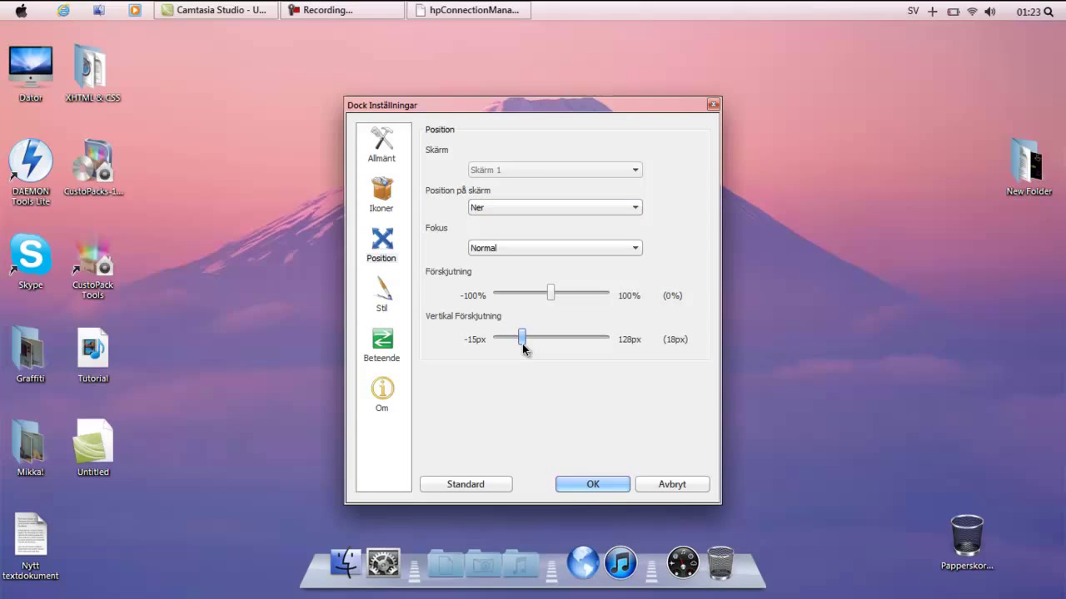
pyautogui.click(591, 485)
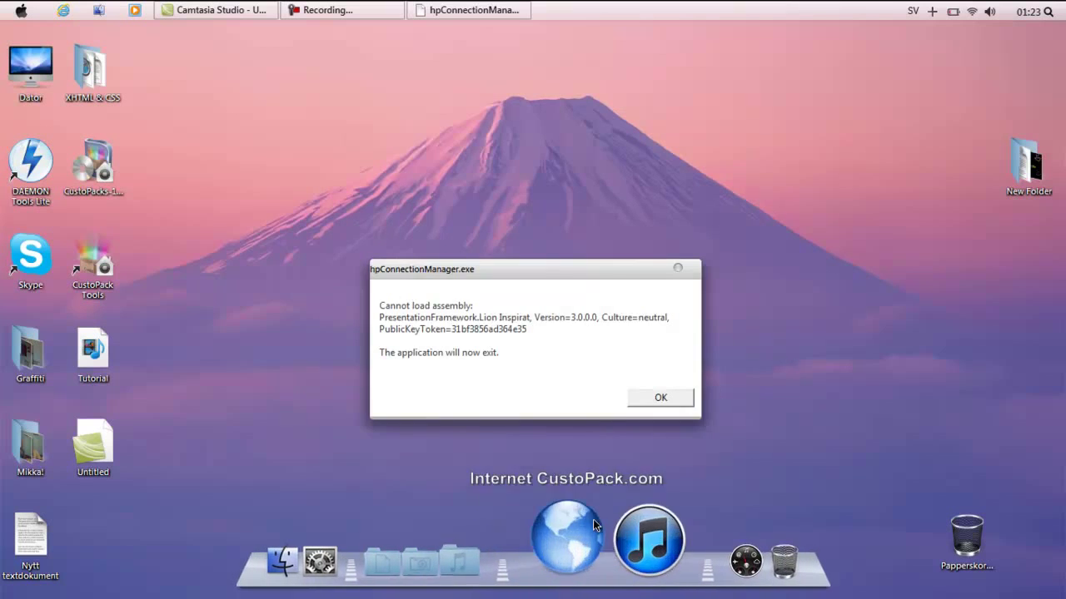
pyautogui.click(654, 398)
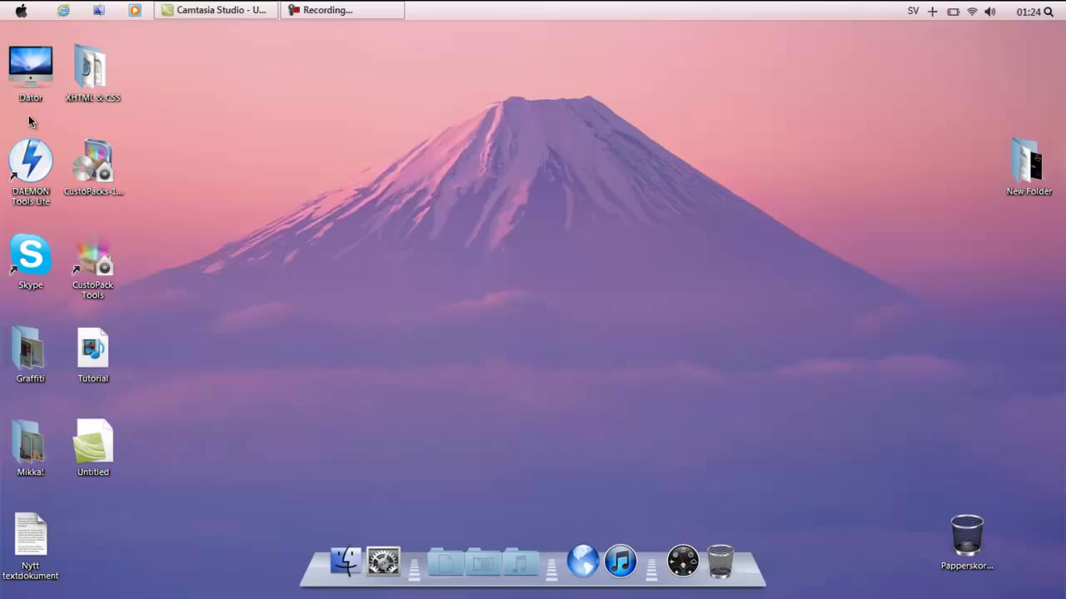
# Step: Add the Dator computer icon to the dock
pyautogui.click(33, 75)
pyautogui.moveTo(332, 558); pyautogui.dragTo(333, 556)
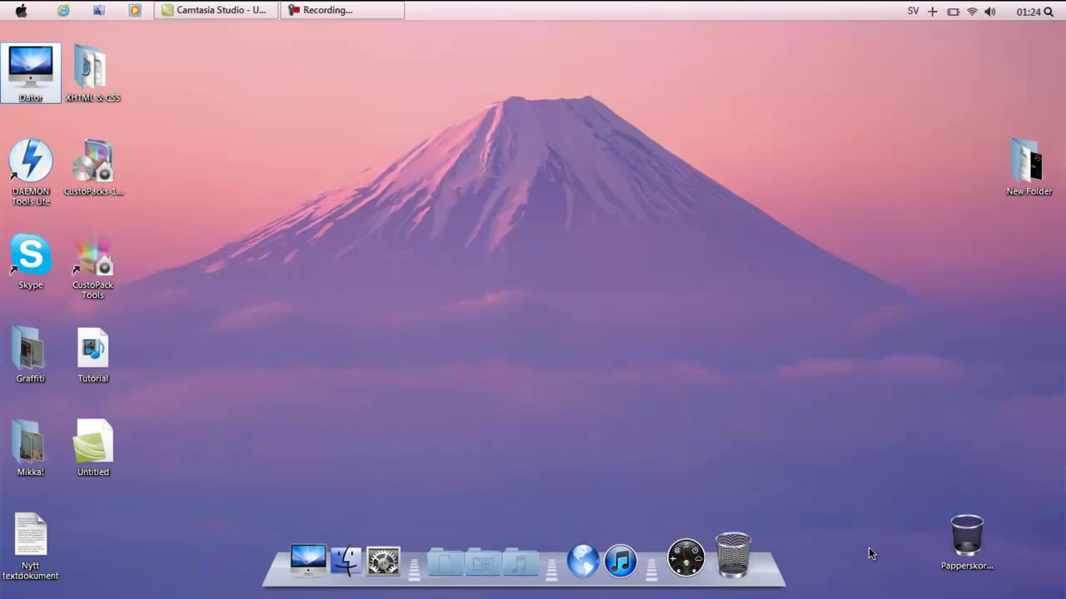
pyautogui.click(605, 164)
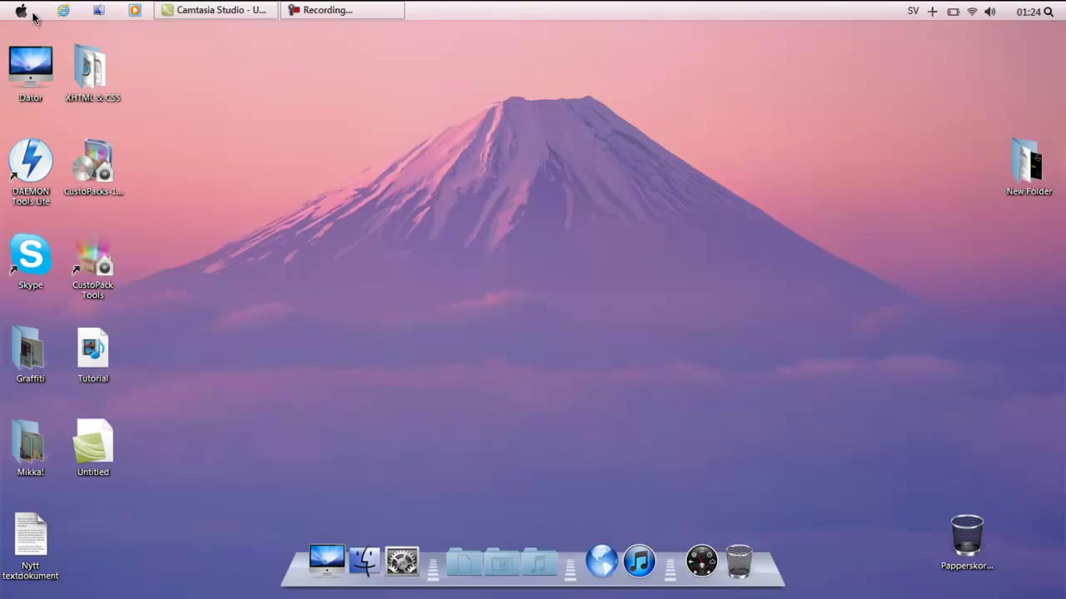
# Step: Refresh the desktop and launch Google Chrome from the Start menu
pyautogui.rightClick(498, 196)
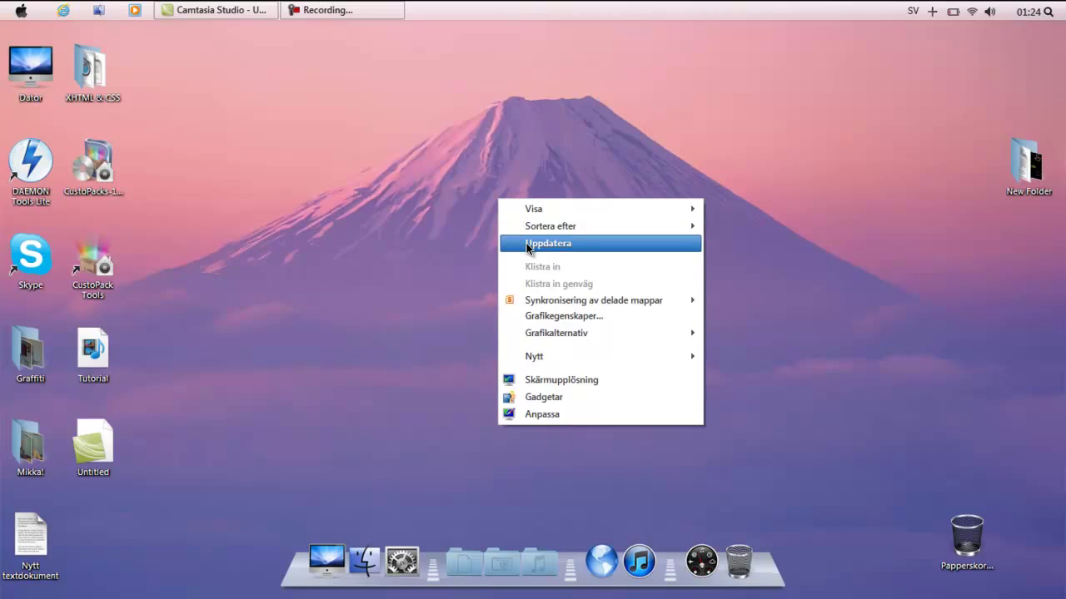
pyautogui.click(519, 239)
pyautogui.moveTo(891, 115); pyautogui.dragTo(589, 313)
pyautogui.moveTo(571, 364); pyautogui.dragTo(358, 174)
pyautogui.click(9, 7)
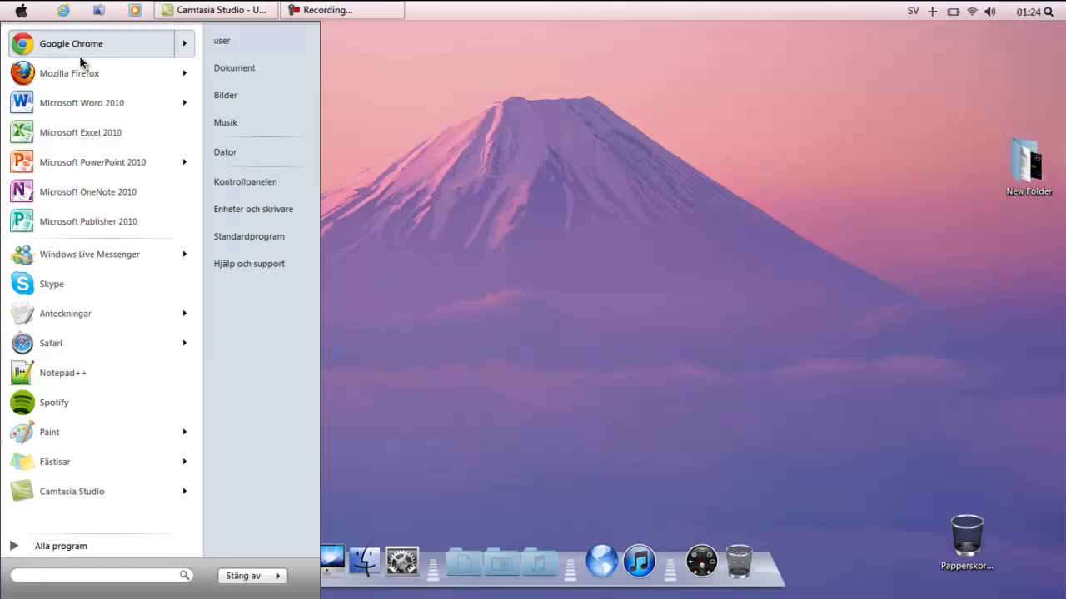
pyautogui.click(81, 55)
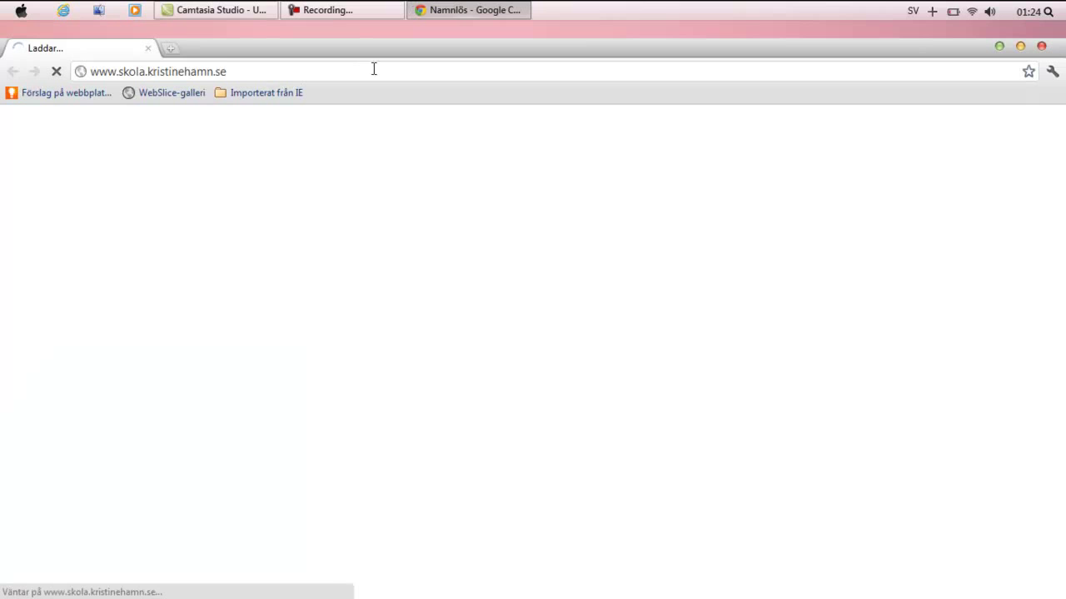
# Step: Load google.se and switch to Google image search (Bilder)
pyautogui.click(375, 70)
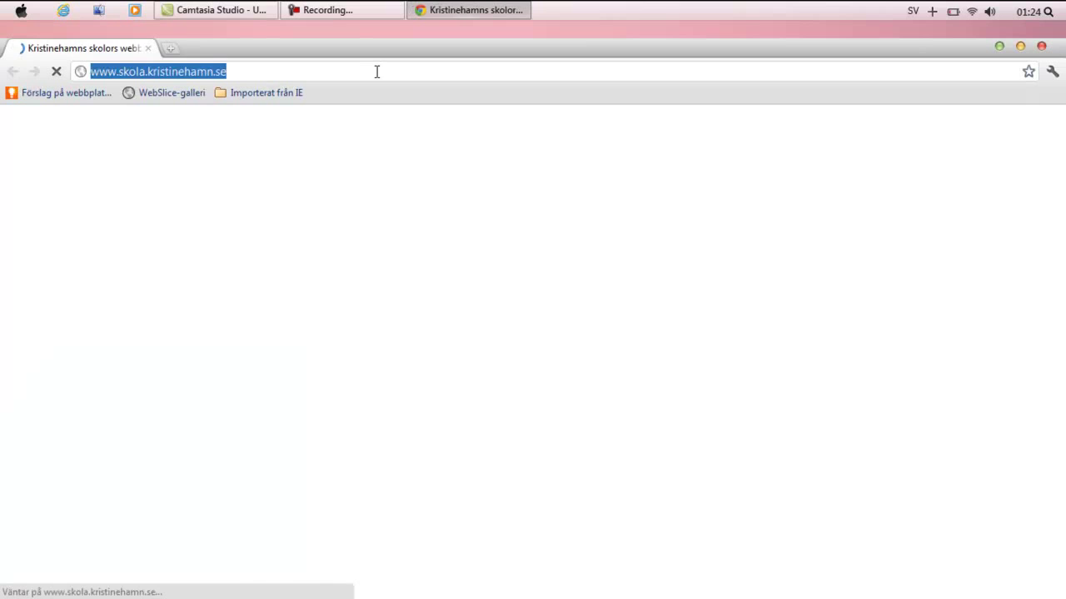
pyautogui.write('google.se')
pyautogui.press('Return')
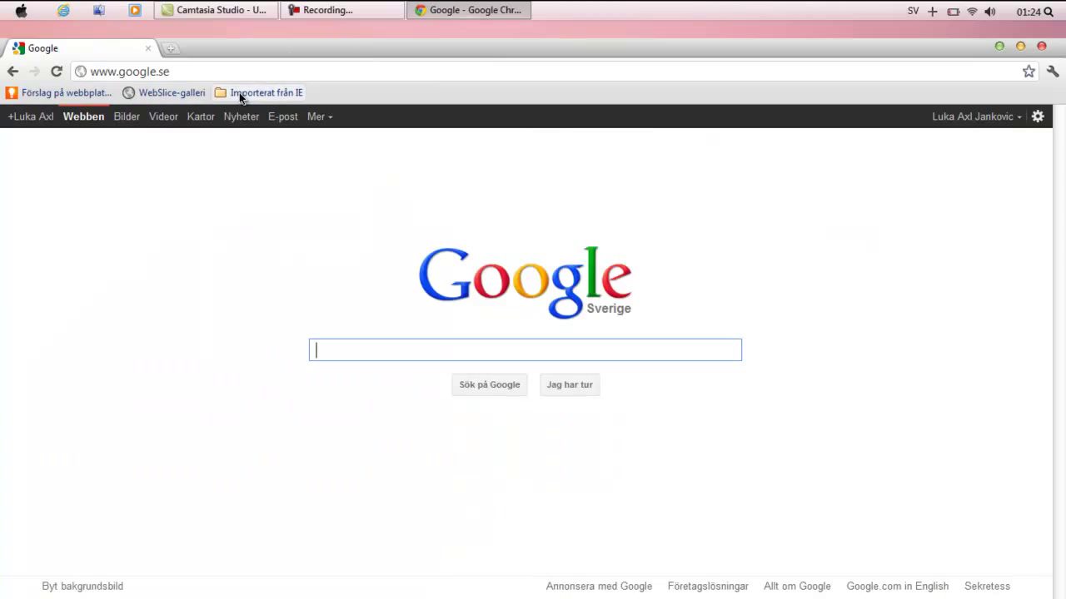
pyautogui.click(126, 117)
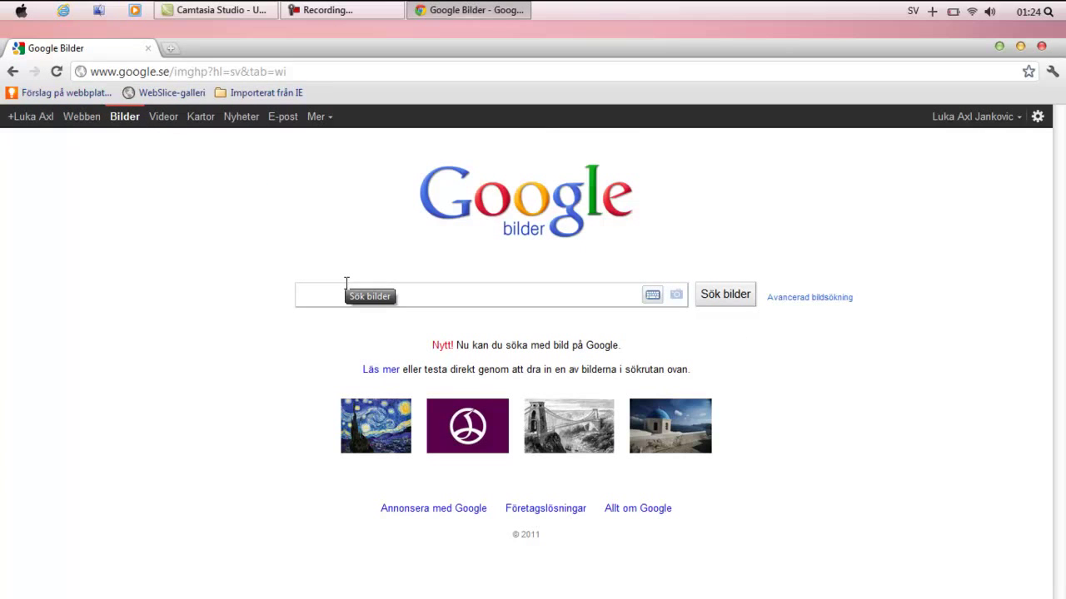
# Step: Search 'mac os x snow leopard wallpaper', filter to large (Stor) images, and open the pink result
pyautogui.write('mac os')
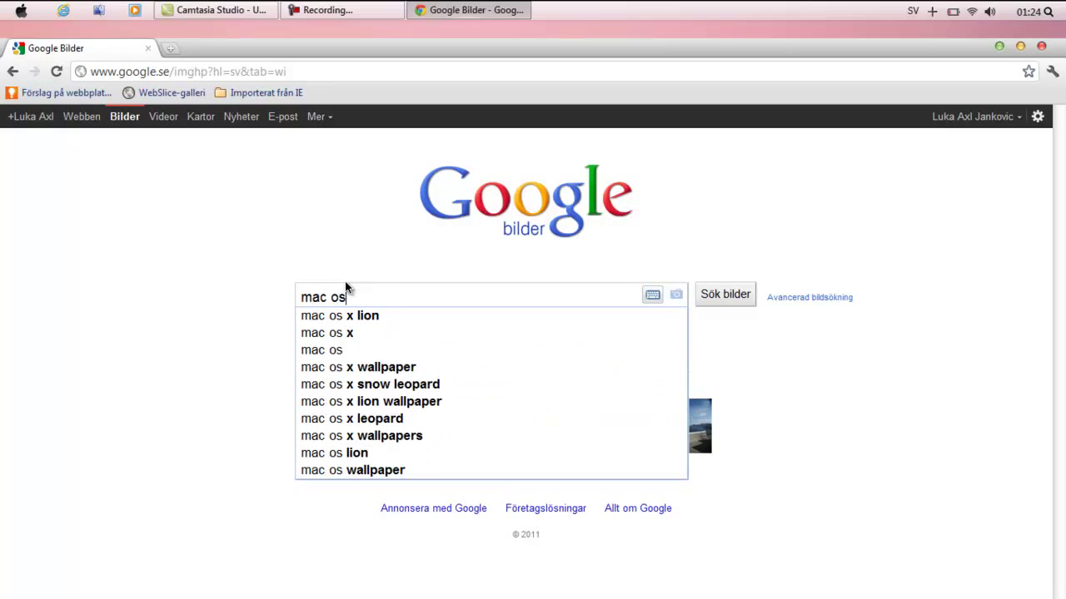
pyautogui.write(' x snow')
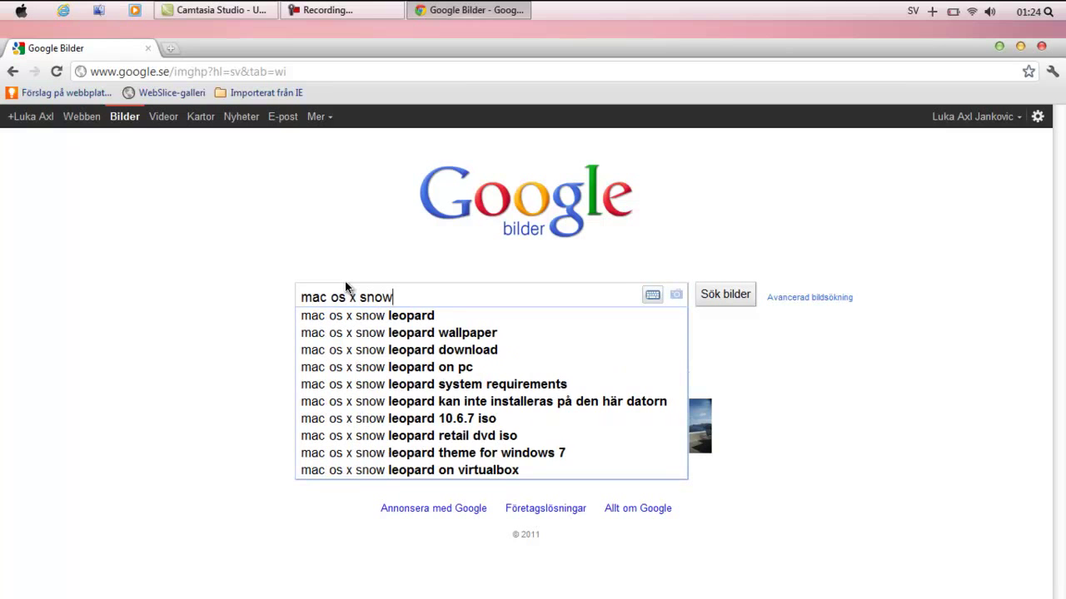
pyautogui.press('Down')
pyautogui.press('Down')
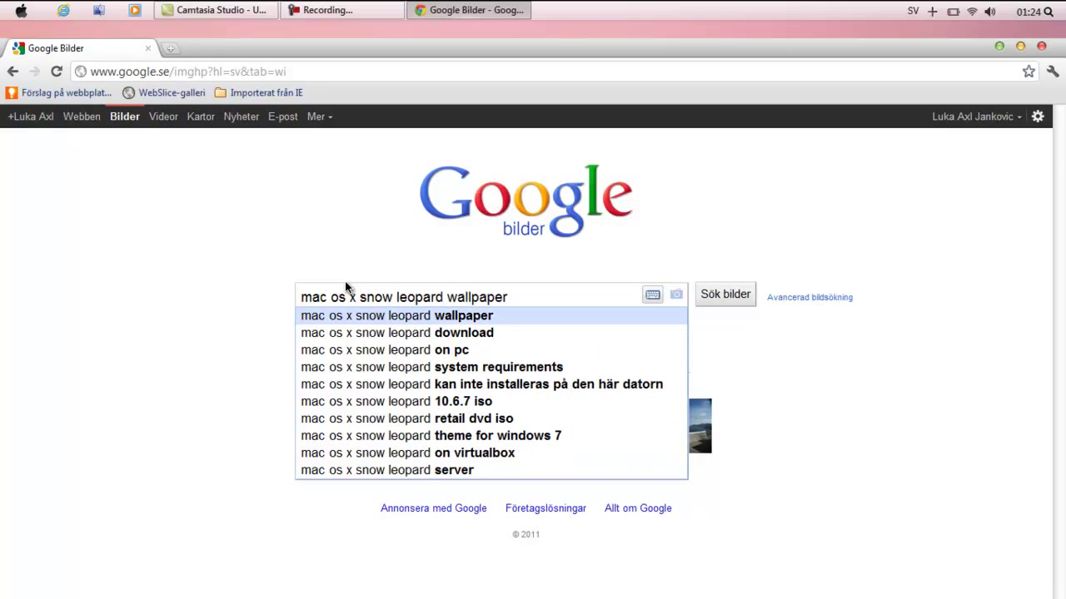
pyautogui.press('Return')
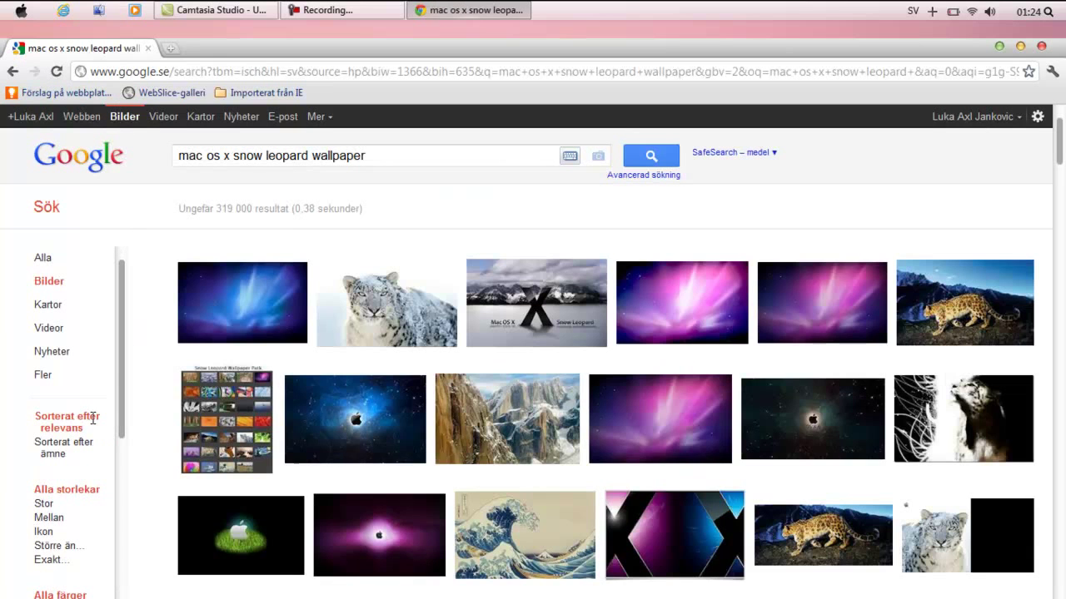
pyautogui.click(54, 505)
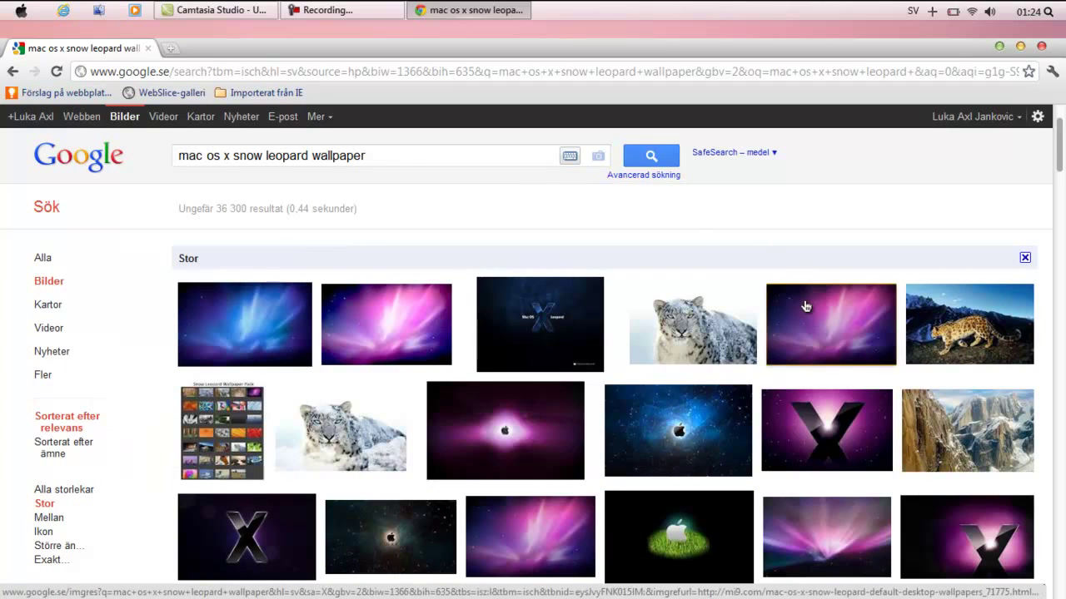
pyautogui.click(806, 308)
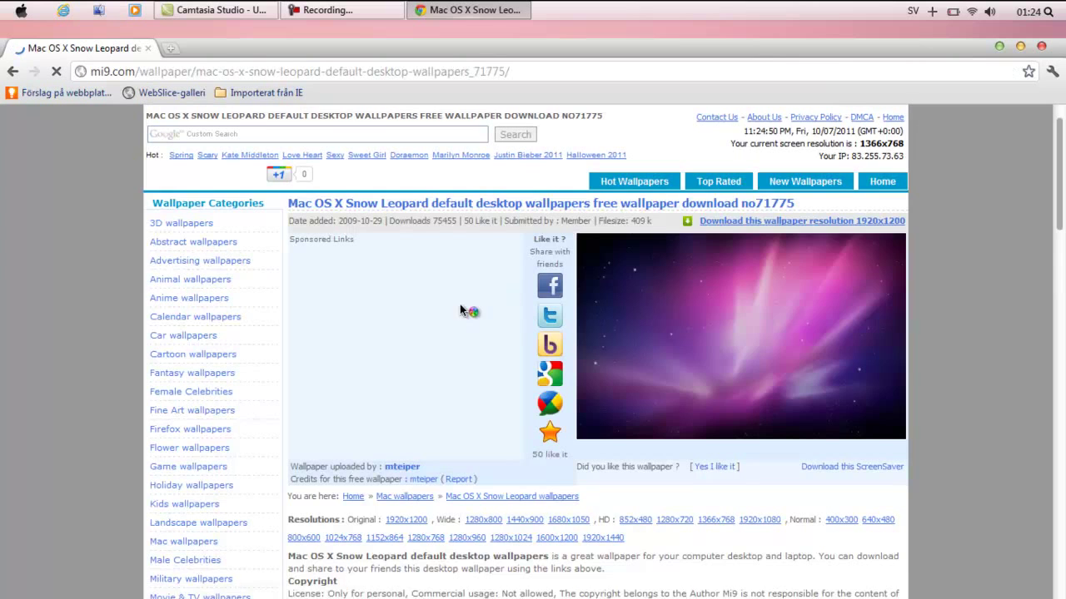
# Step: Open the 1920x1200 download version of the wallpaper
pyautogui.click(756, 220)
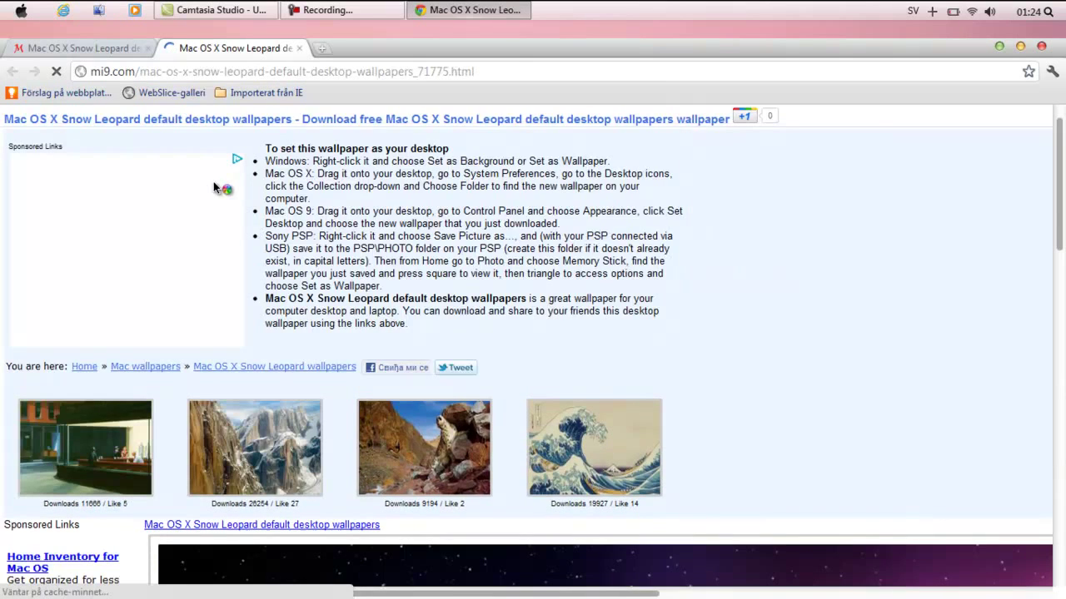
pyautogui.scroll(-5, 205, 202)
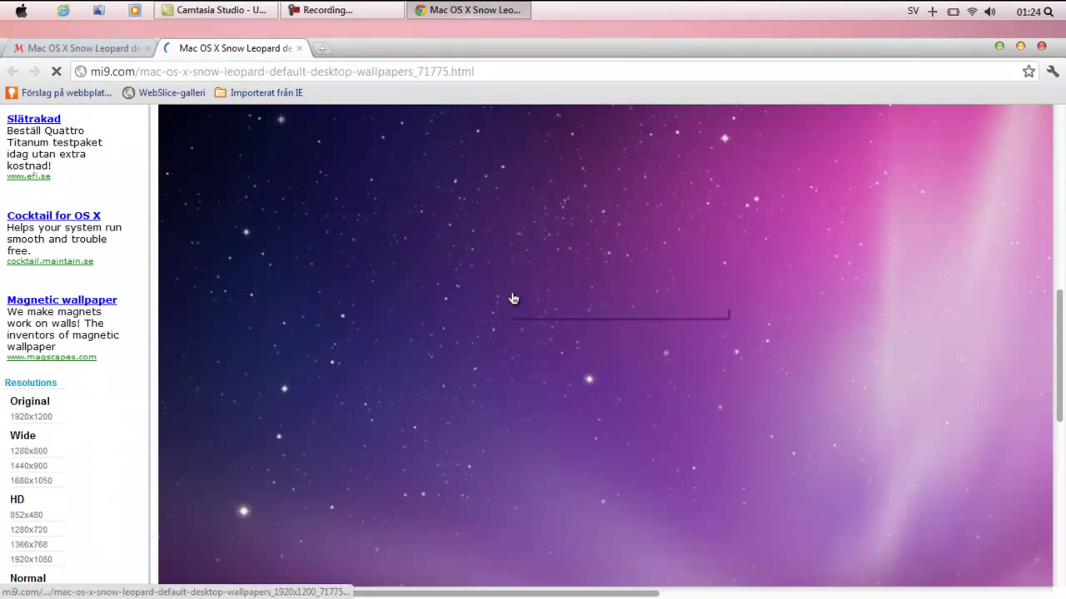
pyautogui.scroll(-3, 497, 291)
# Step: Save the wallpaper image to the desktop (Skrivbord) and close Chrome
pyautogui.rightClick(512, 298)
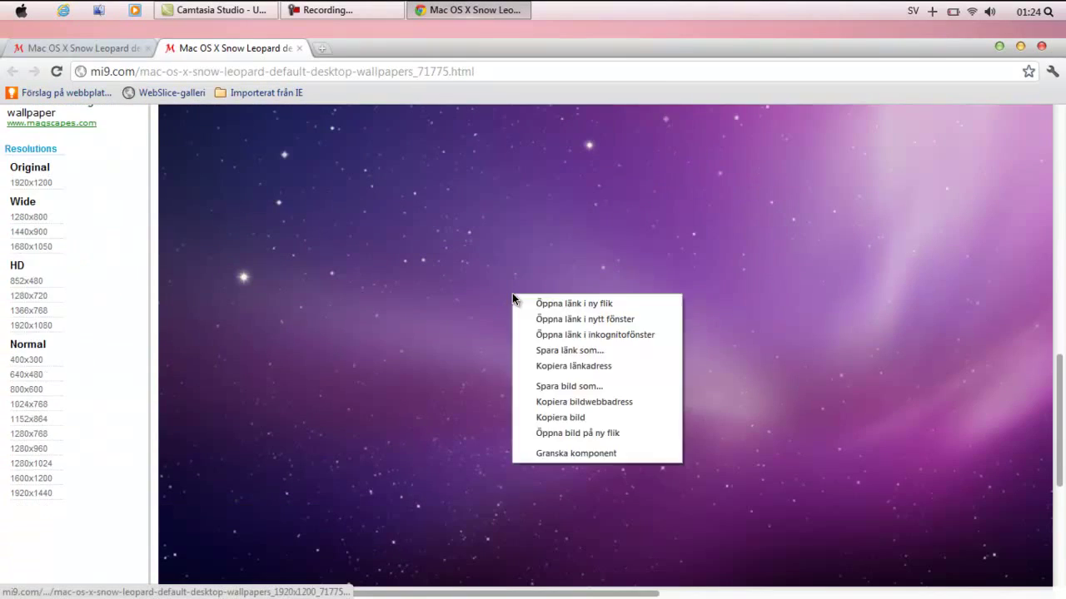
pyautogui.click(563, 401)
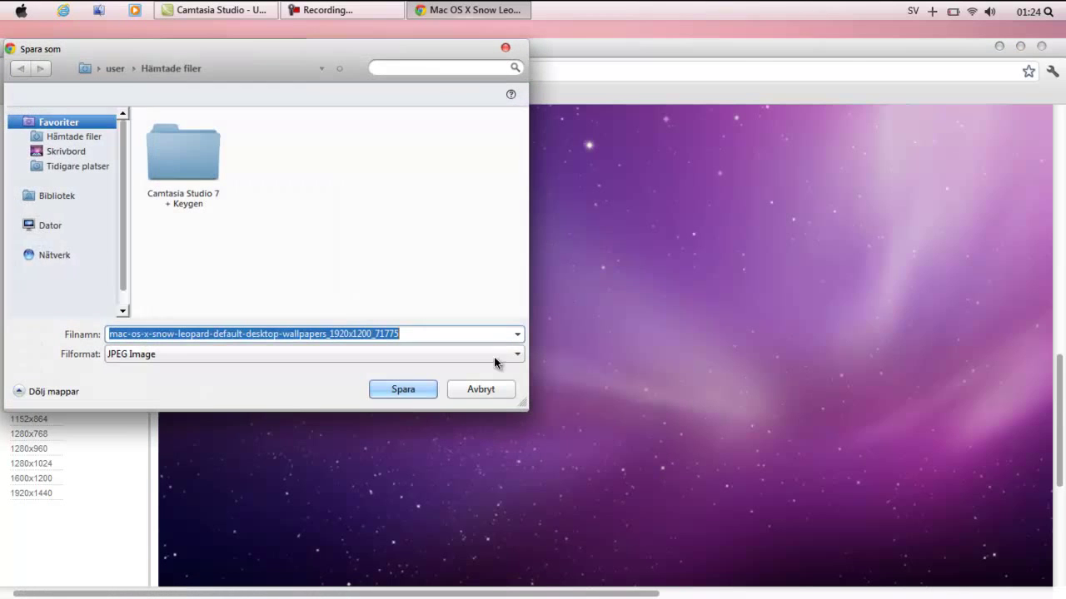
pyautogui.click(68, 152)
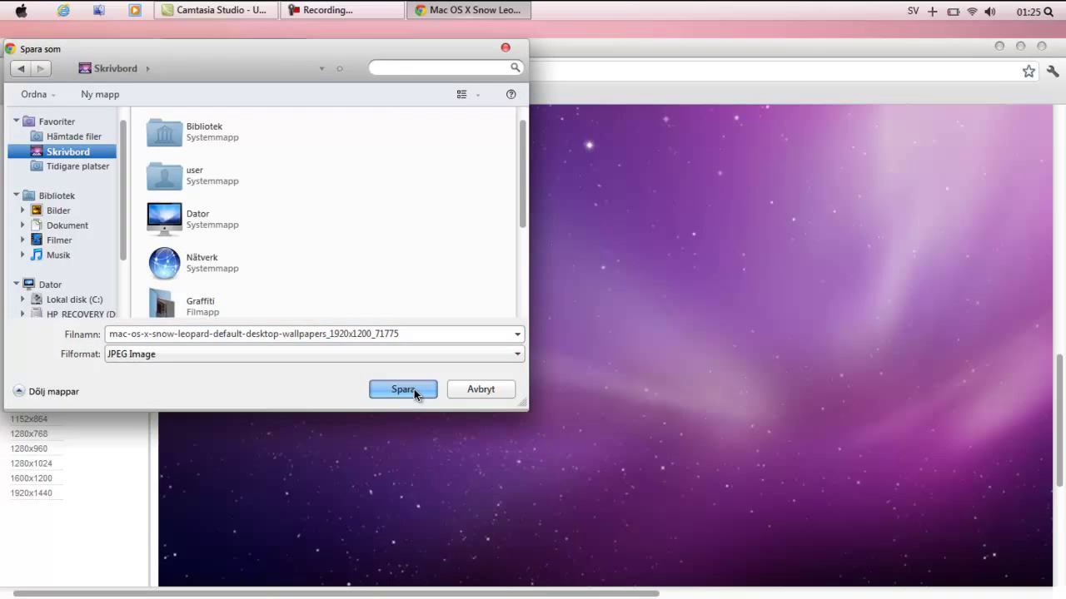
pyautogui.click(413, 388)
pyautogui.click(300, 48)
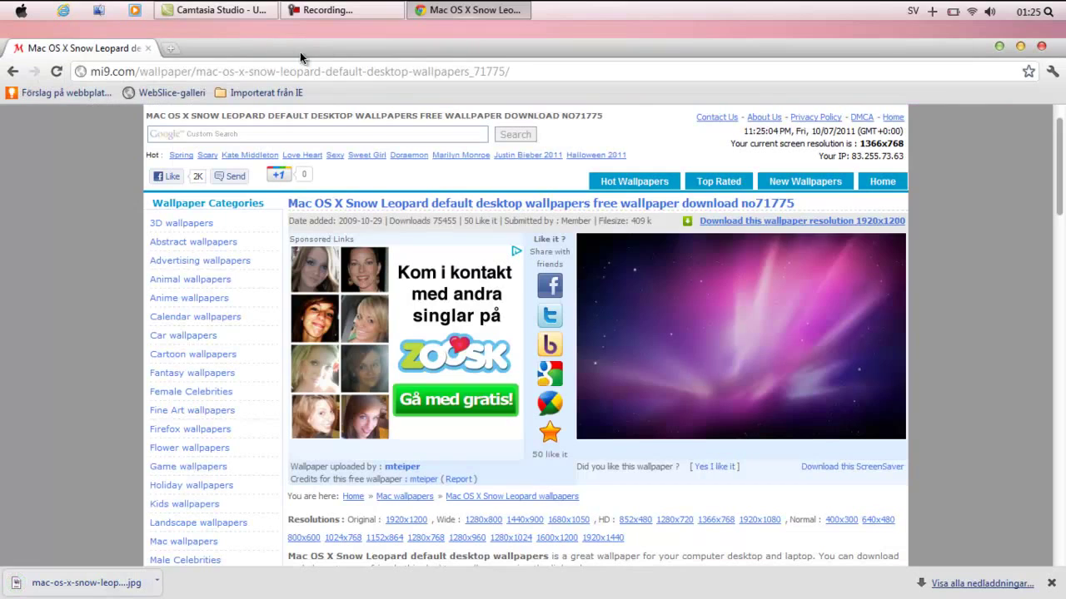
pyautogui.click(1041, 46)
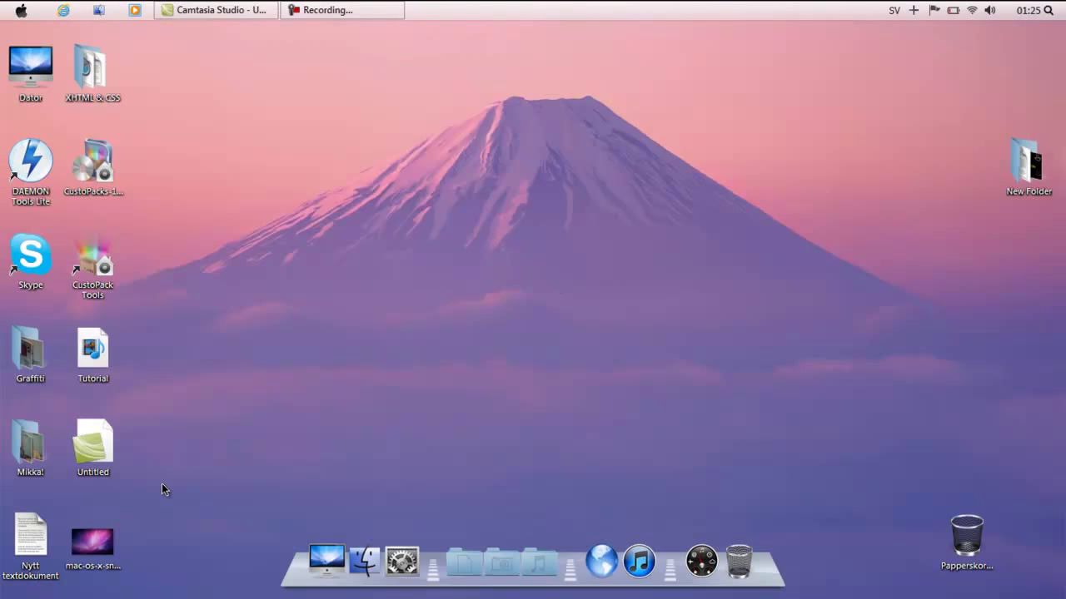
# Step: Set the downloaded mac-os-x JPEG as the background via Använd som skrivbordsbakgrund
pyautogui.click(92, 543)
pyautogui.rightClick(94, 550)
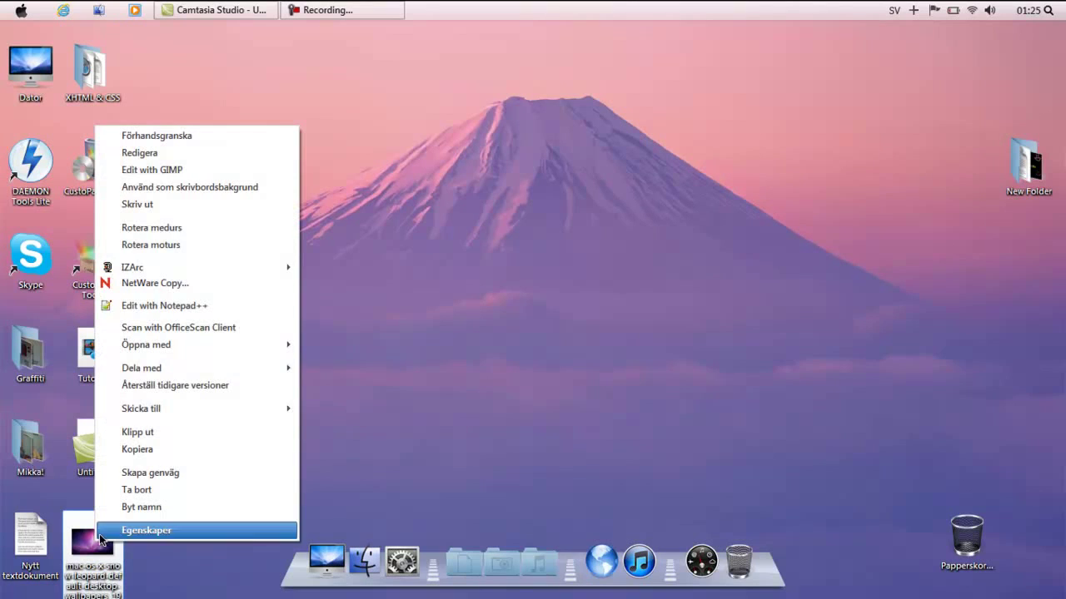
pyautogui.click(196, 189)
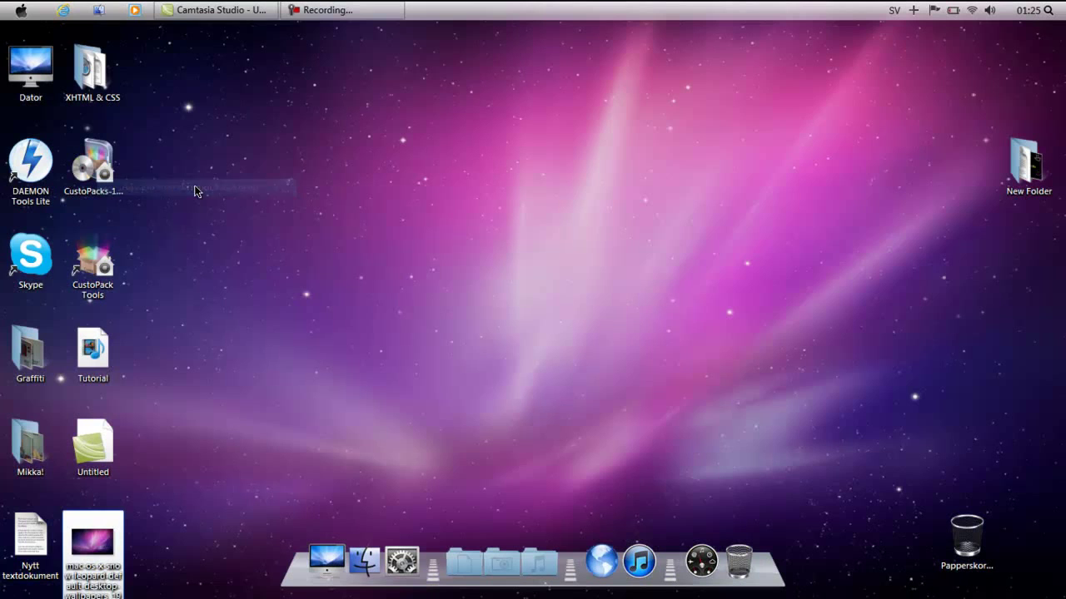
pyautogui.click(382, 275)
pyautogui.moveTo(685, 194); pyautogui.dragTo(333, 361)
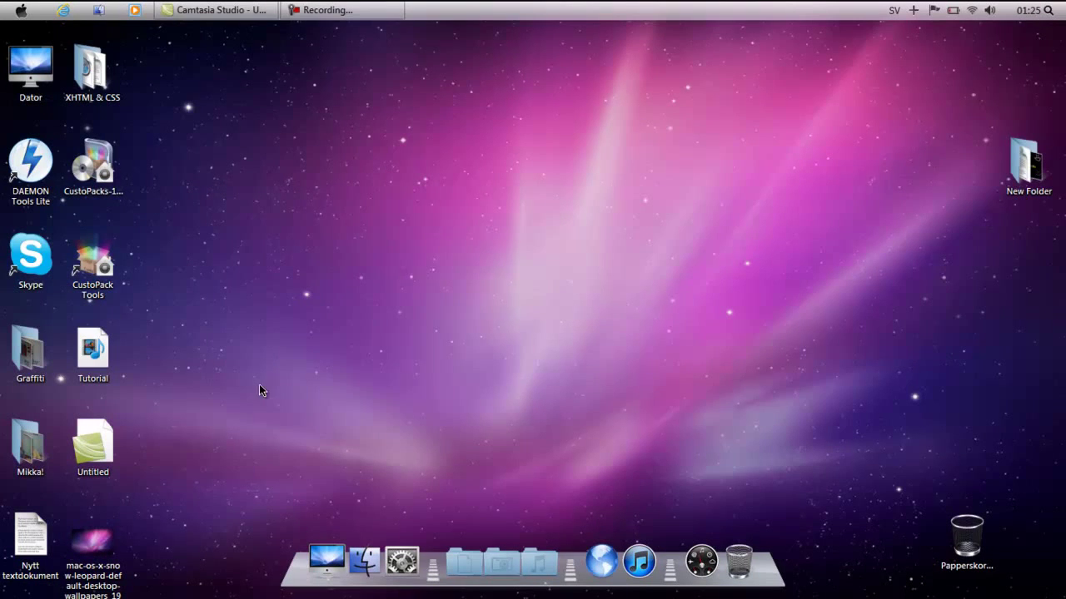